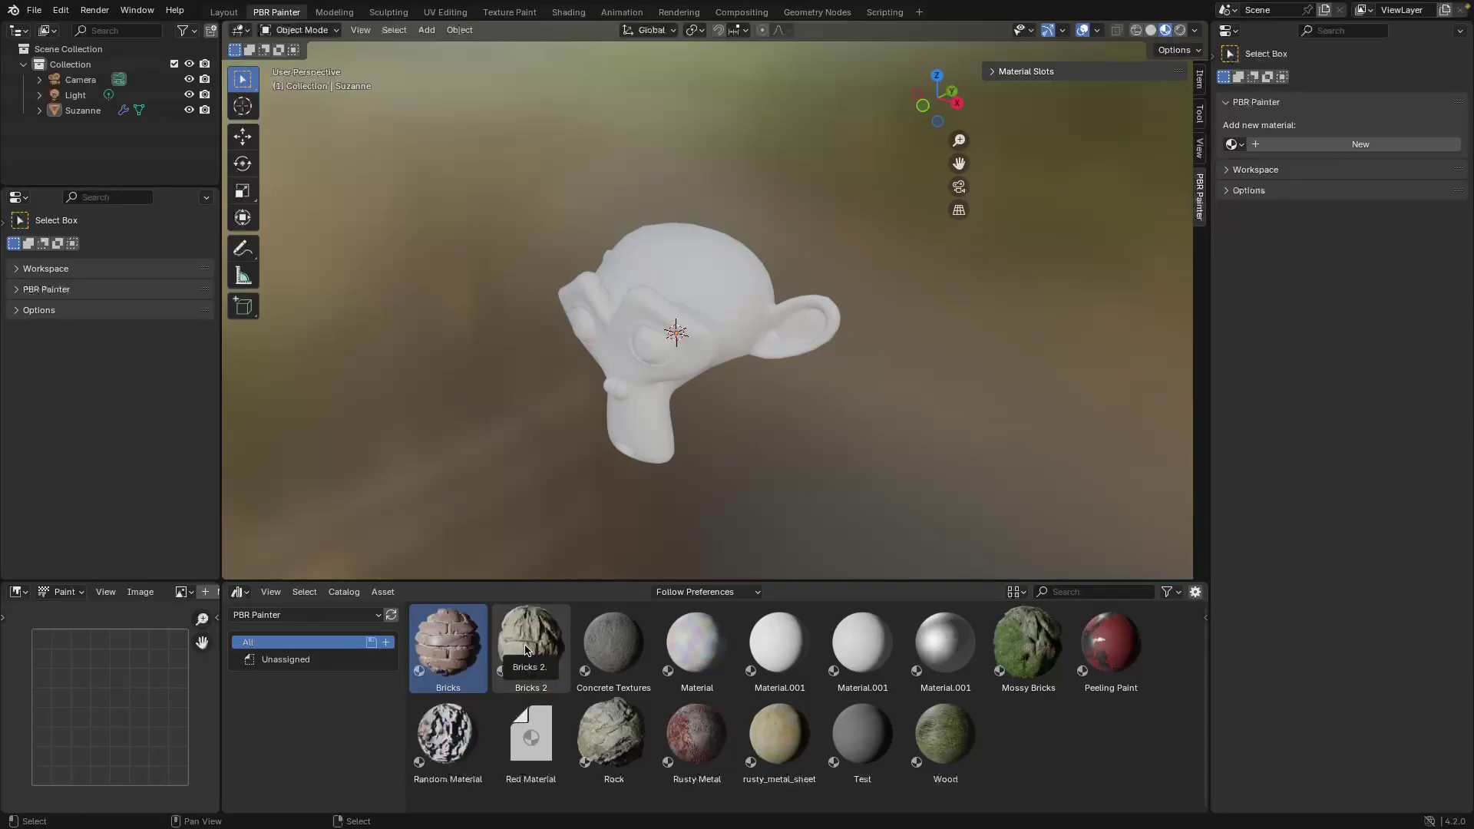
- Import the Bricks layer from the Bricks 2 material asset onto Suzanne using the Layers method
{"action": "right_click", "coordinate": [526, 649]}
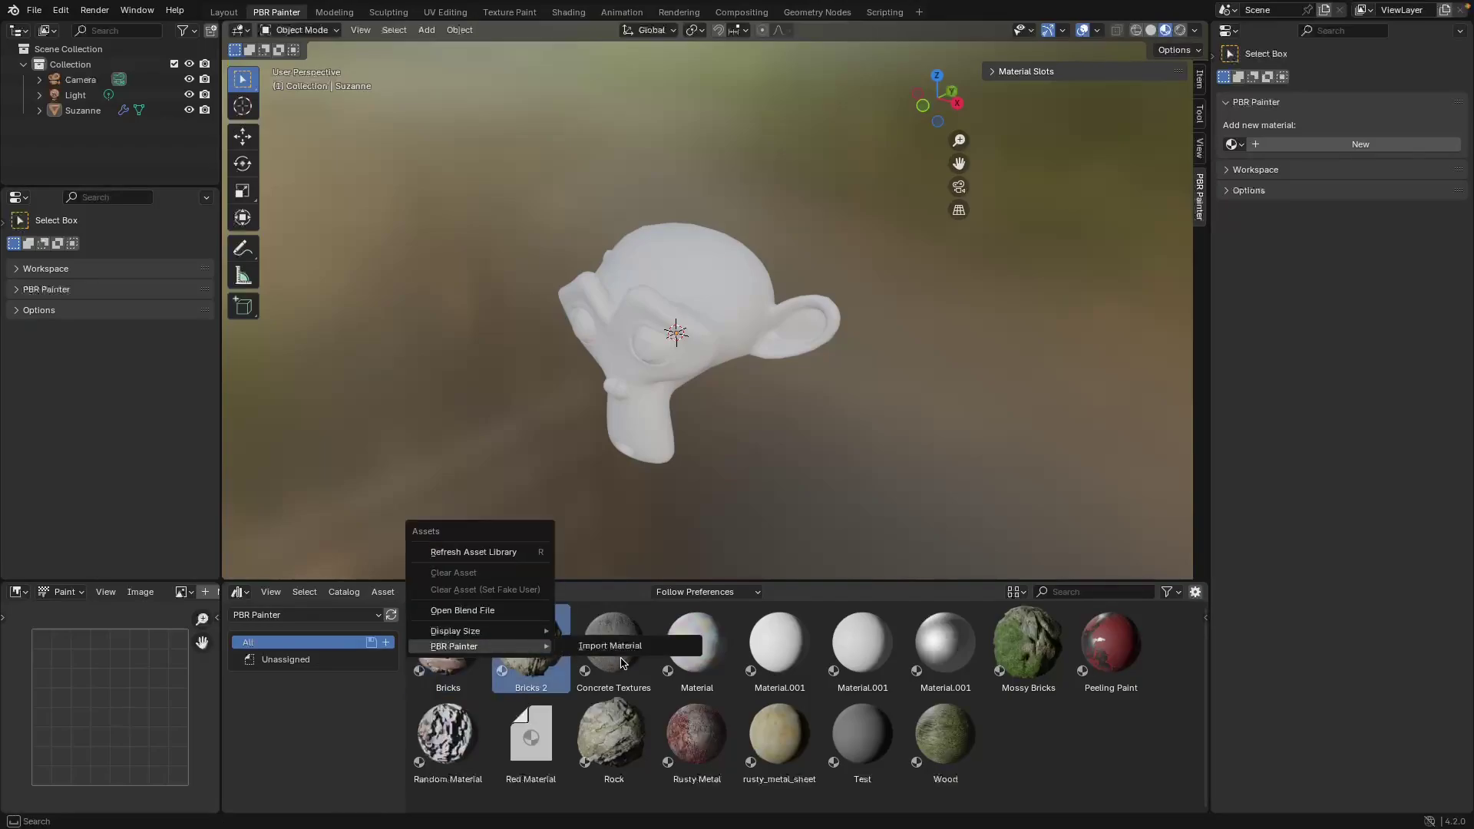
{"action": "left_click", "coordinate": [626, 649]}
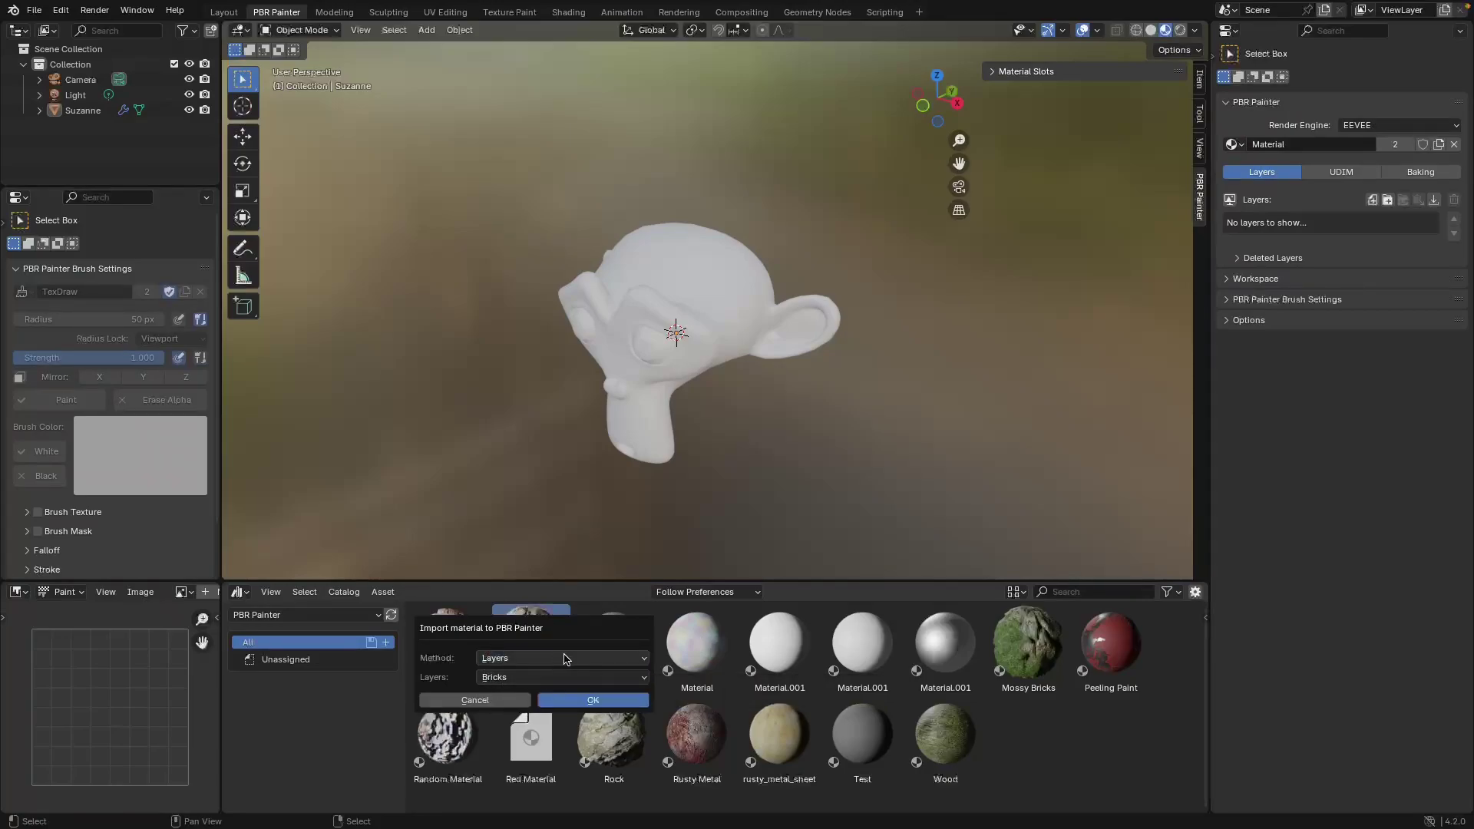
{"action": "left_click", "coordinate": [569, 700]}
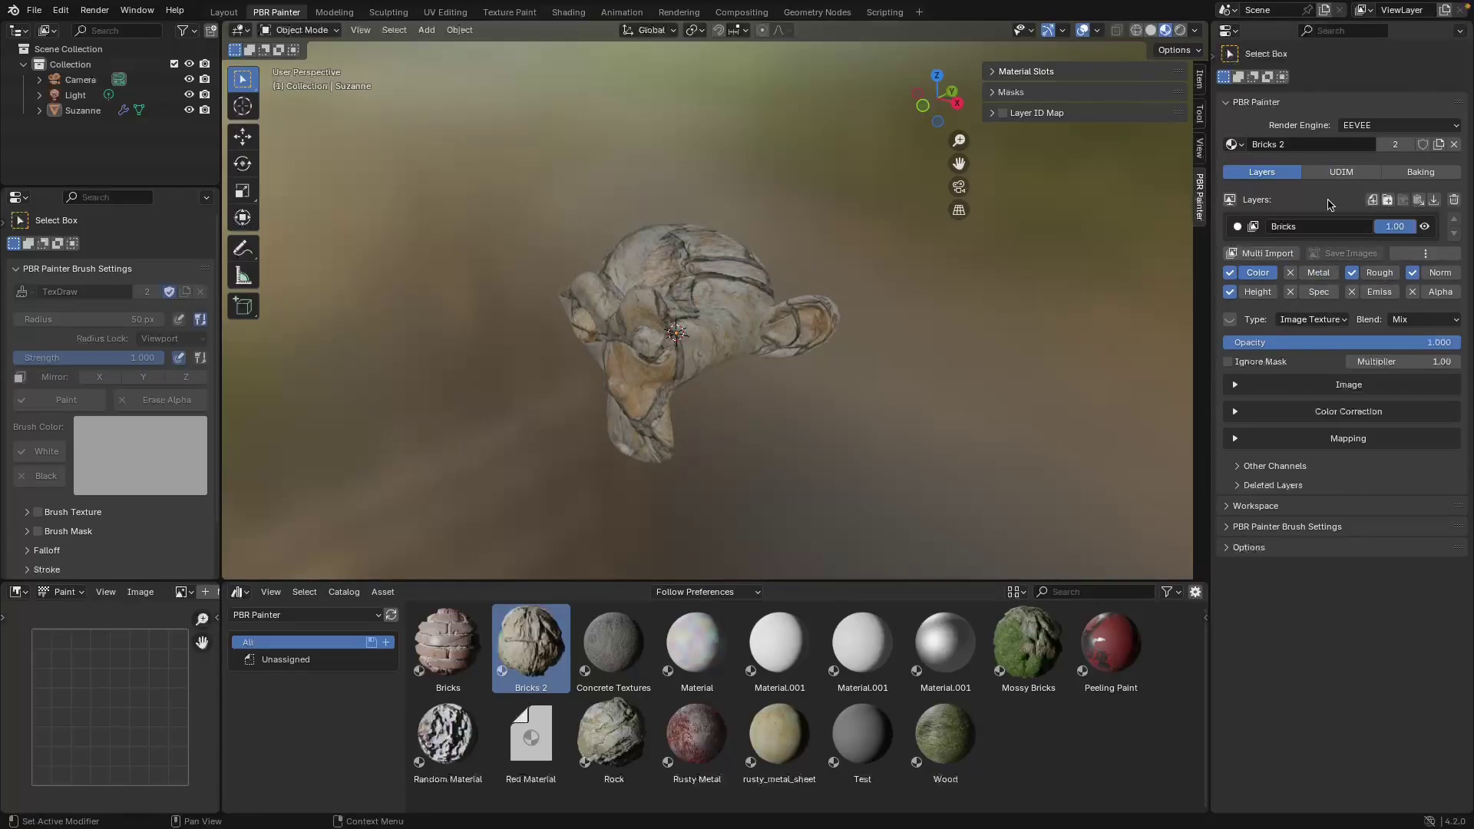
- Import only the Moss layer from the Mossy Bricks asset above Suzanne's Bricks layer
{"action": "right_click", "coordinate": [1019, 635]}
{"action": "mouse_move", "coordinate": [1021, 635]}
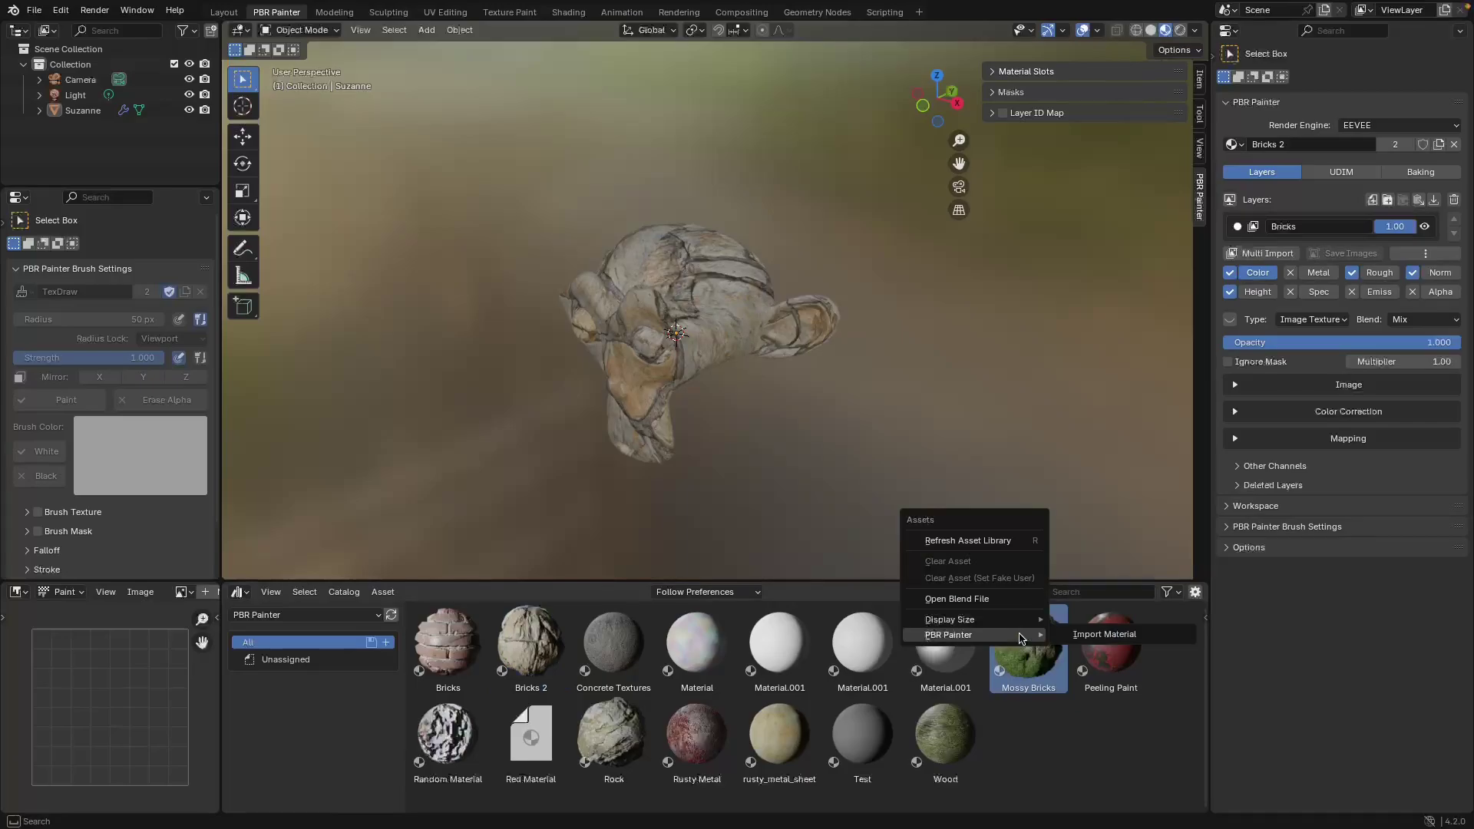
{"action": "left_click", "coordinate": [1084, 637]}
{"action": "left_click", "coordinate": [1027, 661]}
{"action": "left_click", "coordinate": [1021, 693]}
{"action": "key", "text": "Return"}
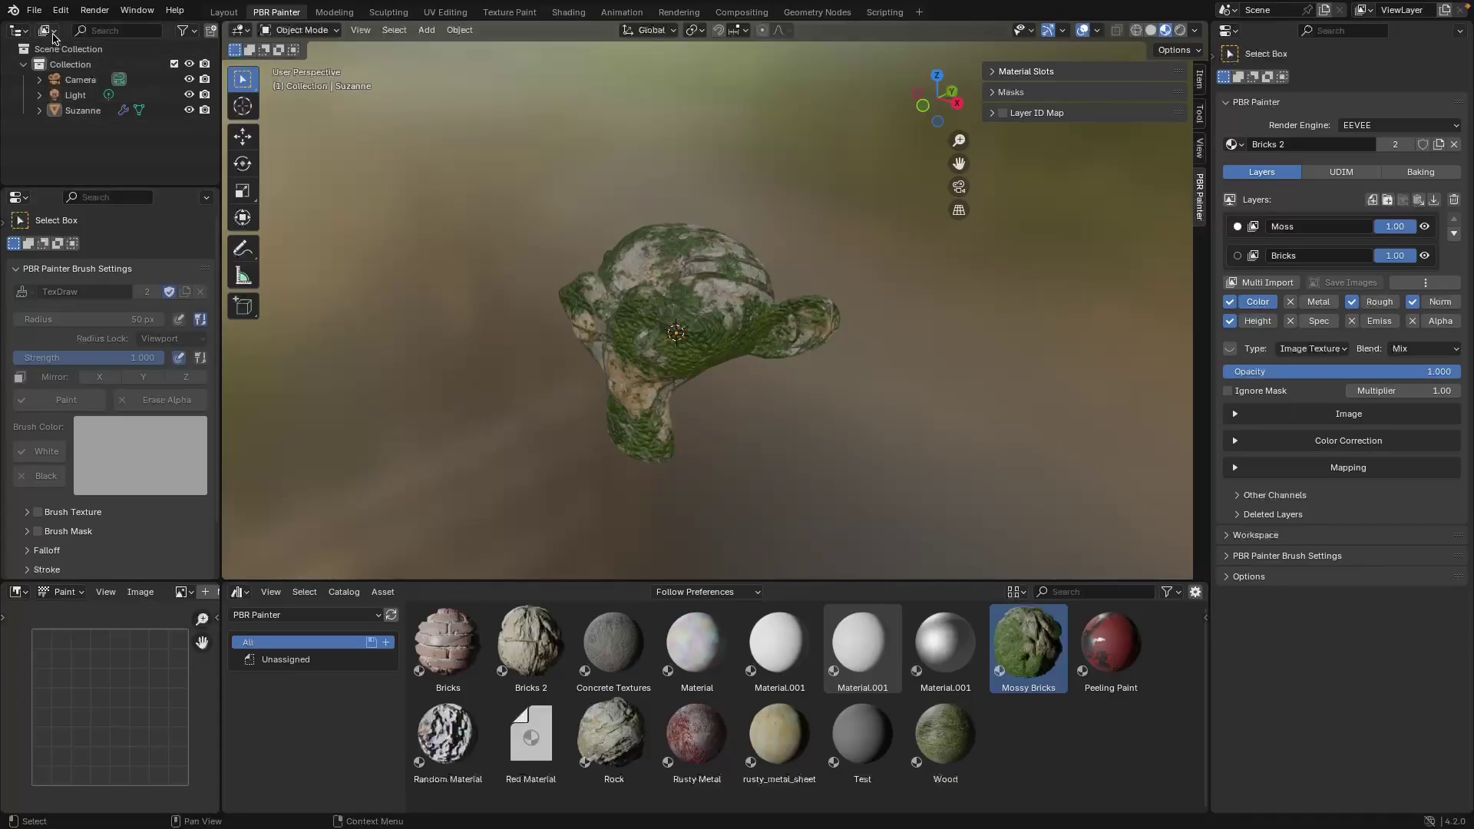
- Open the folder chooser for the assets directory in the PBR Painter add-on preferences
{"action": "left_click", "coordinate": [60, 10]}
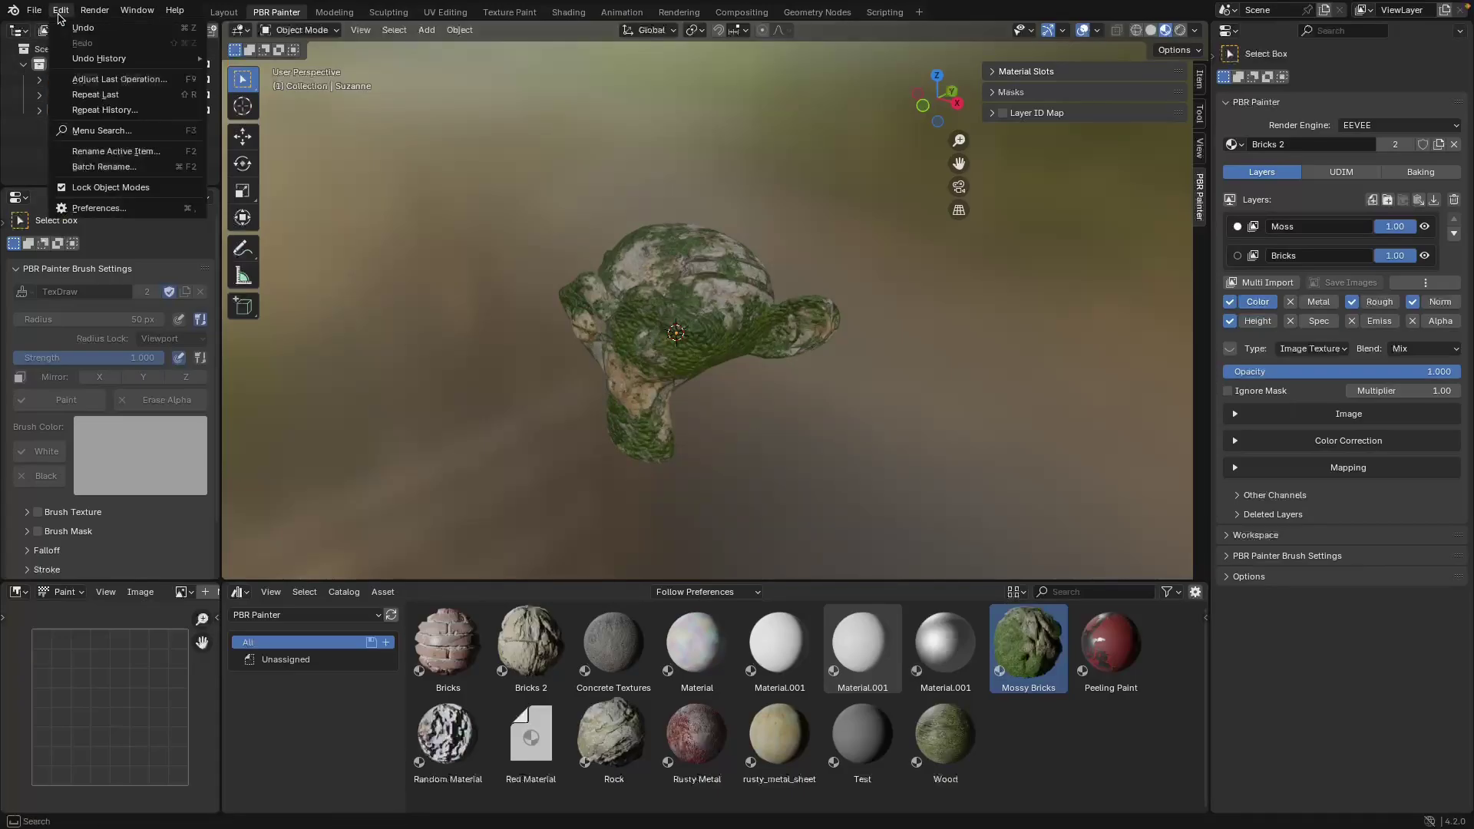
{"action": "left_click", "coordinate": [112, 210]}
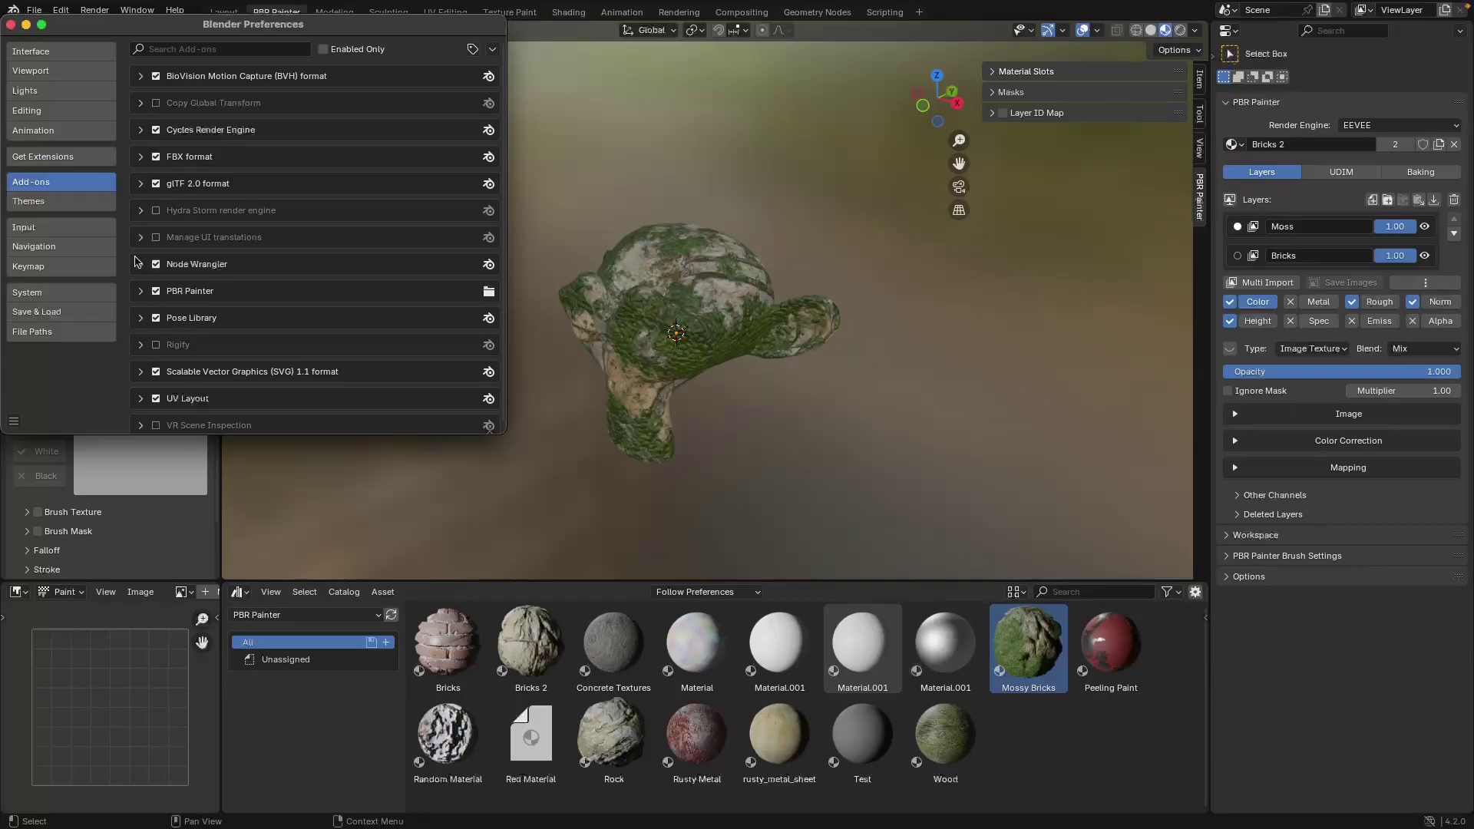
{"action": "left_click", "coordinate": [139, 293]}
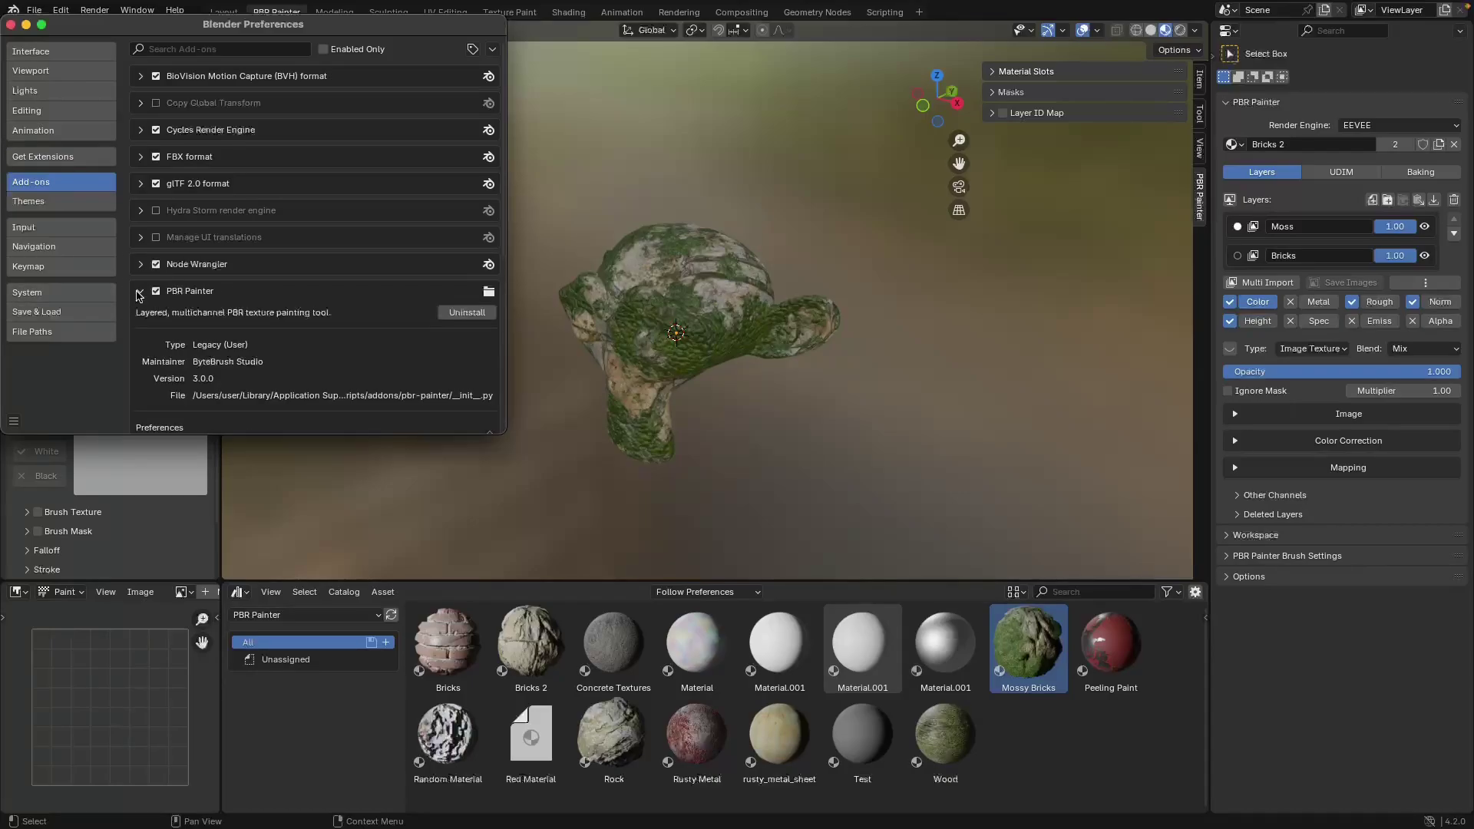
{"action": "scroll", "coordinate": [279, 270], "scroll_direction": "down", "scroll_amount": 4}
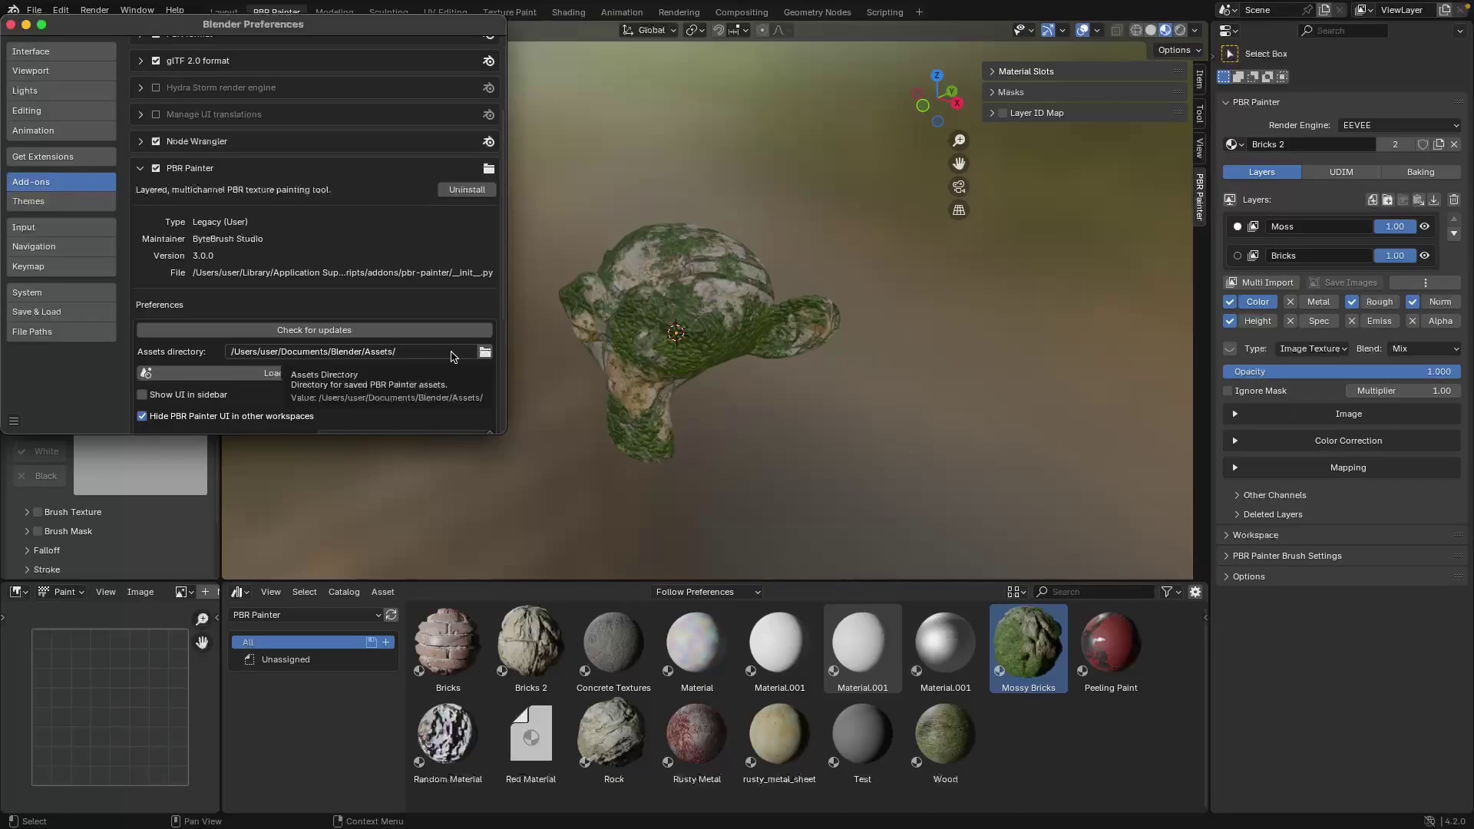
{"action": "left_click", "coordinate": [485, 352]}
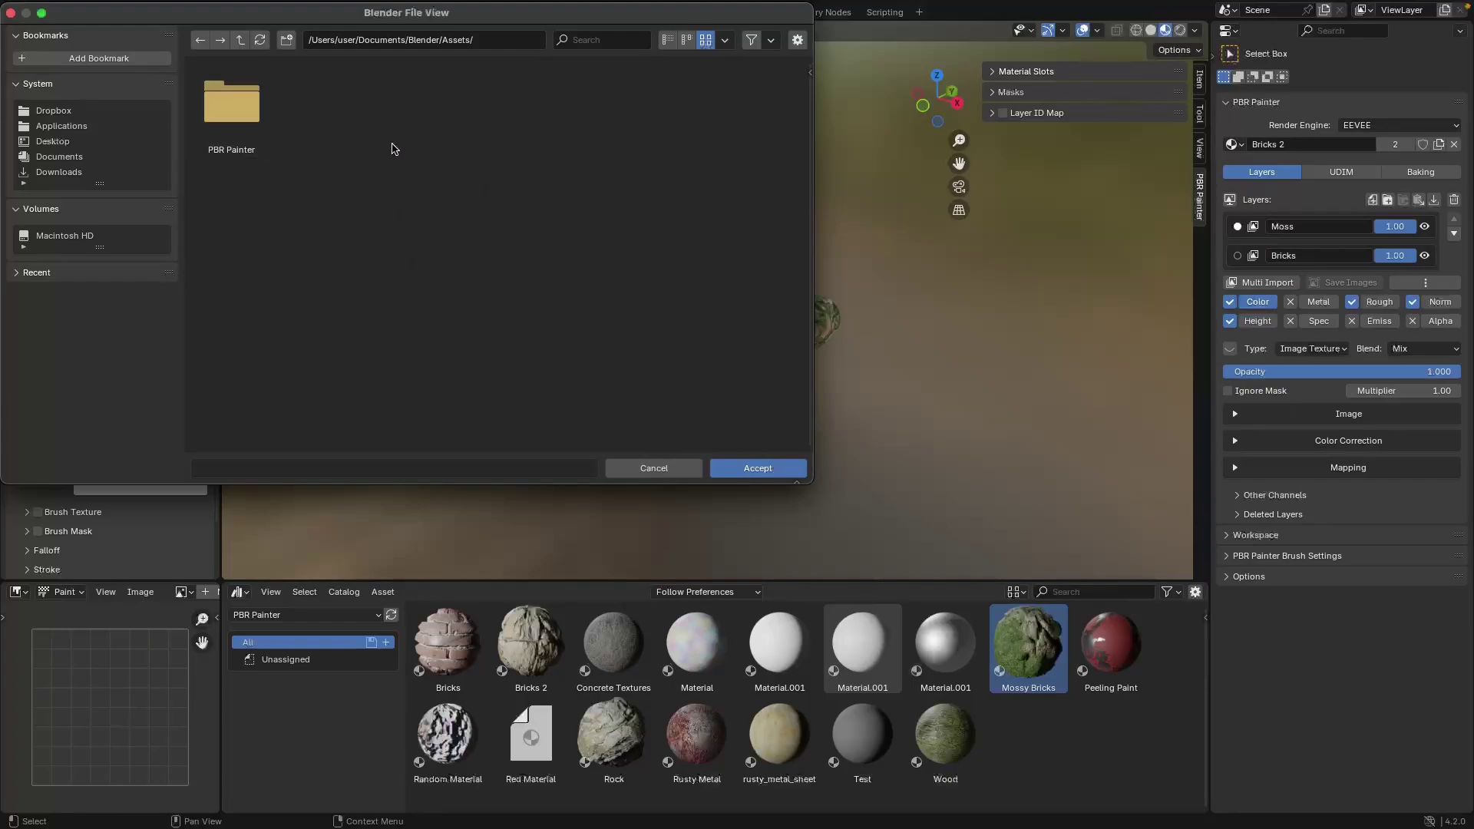
- Create a folder named Assets 2 inside the Assets folder and set it as PBR Painter's assets directory
{"action": "right_click", "coordinate": [305, 130]}
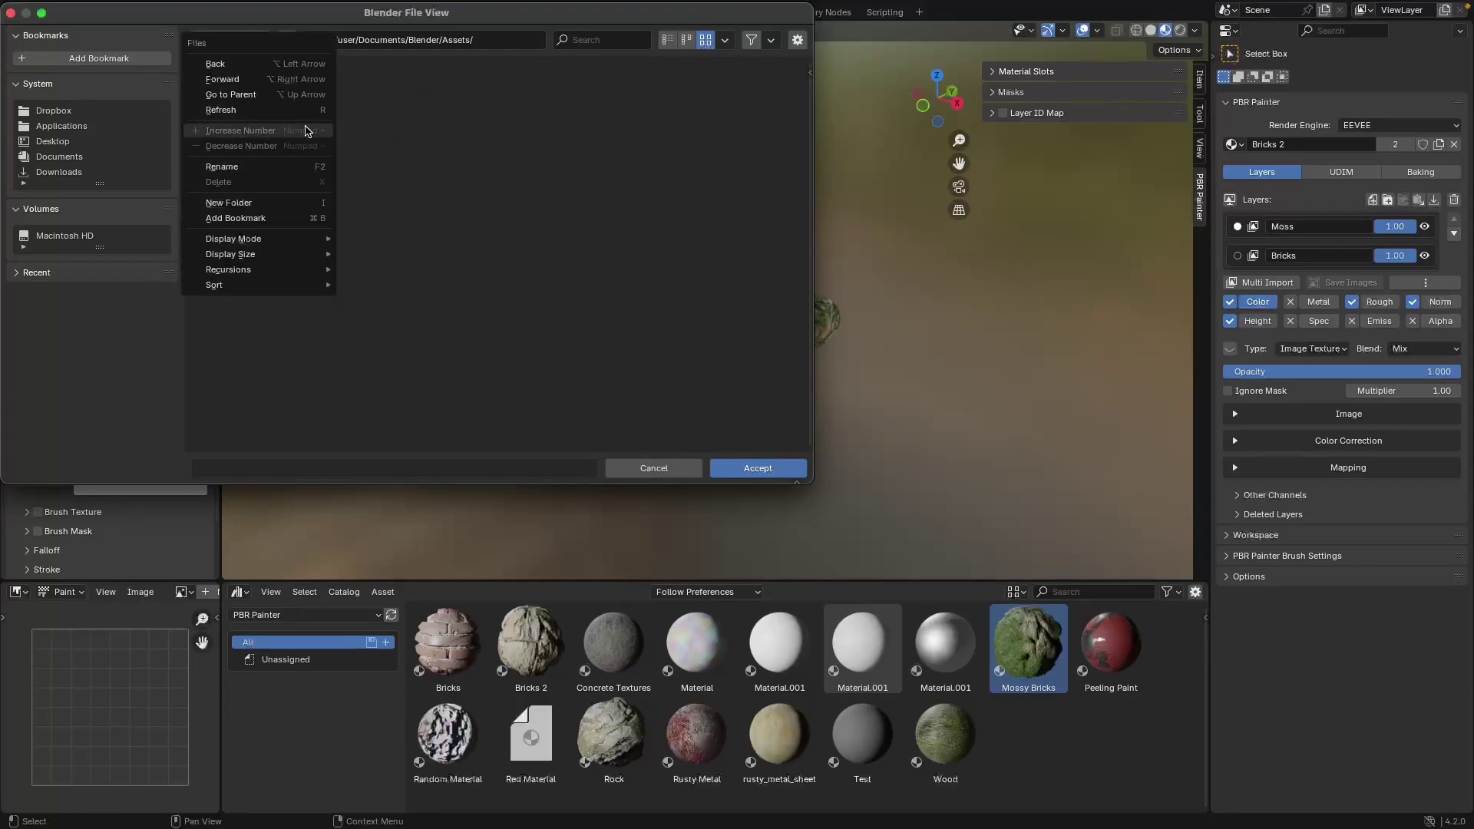
{"action": "left_click", "coordinate": [235, 202]}
{"action": "type", "text": "Assets 2"}
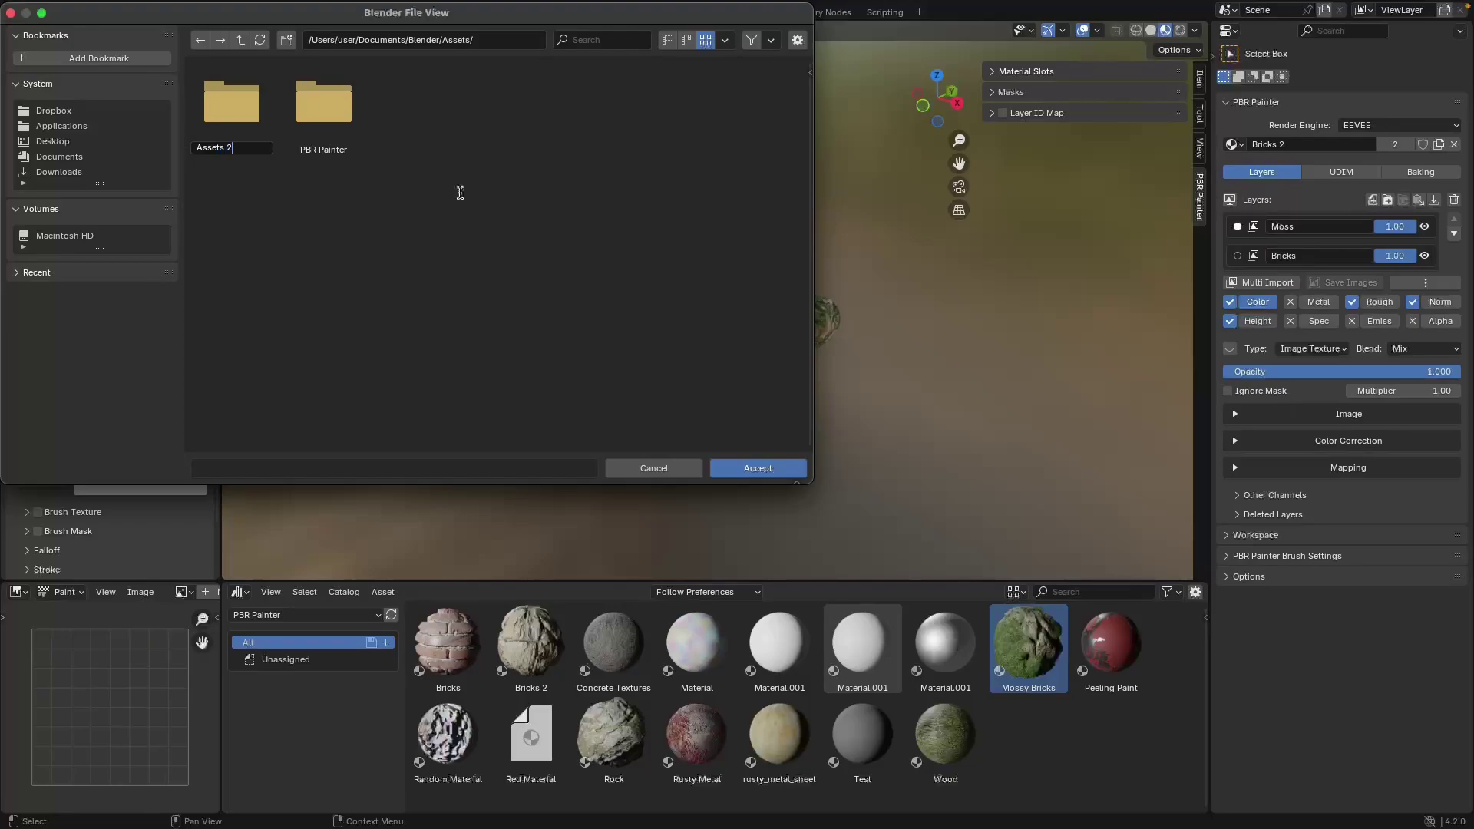
{"action": "key", "text": "Return"}
{"action": "double_click", "coordinate": [231, 96]}
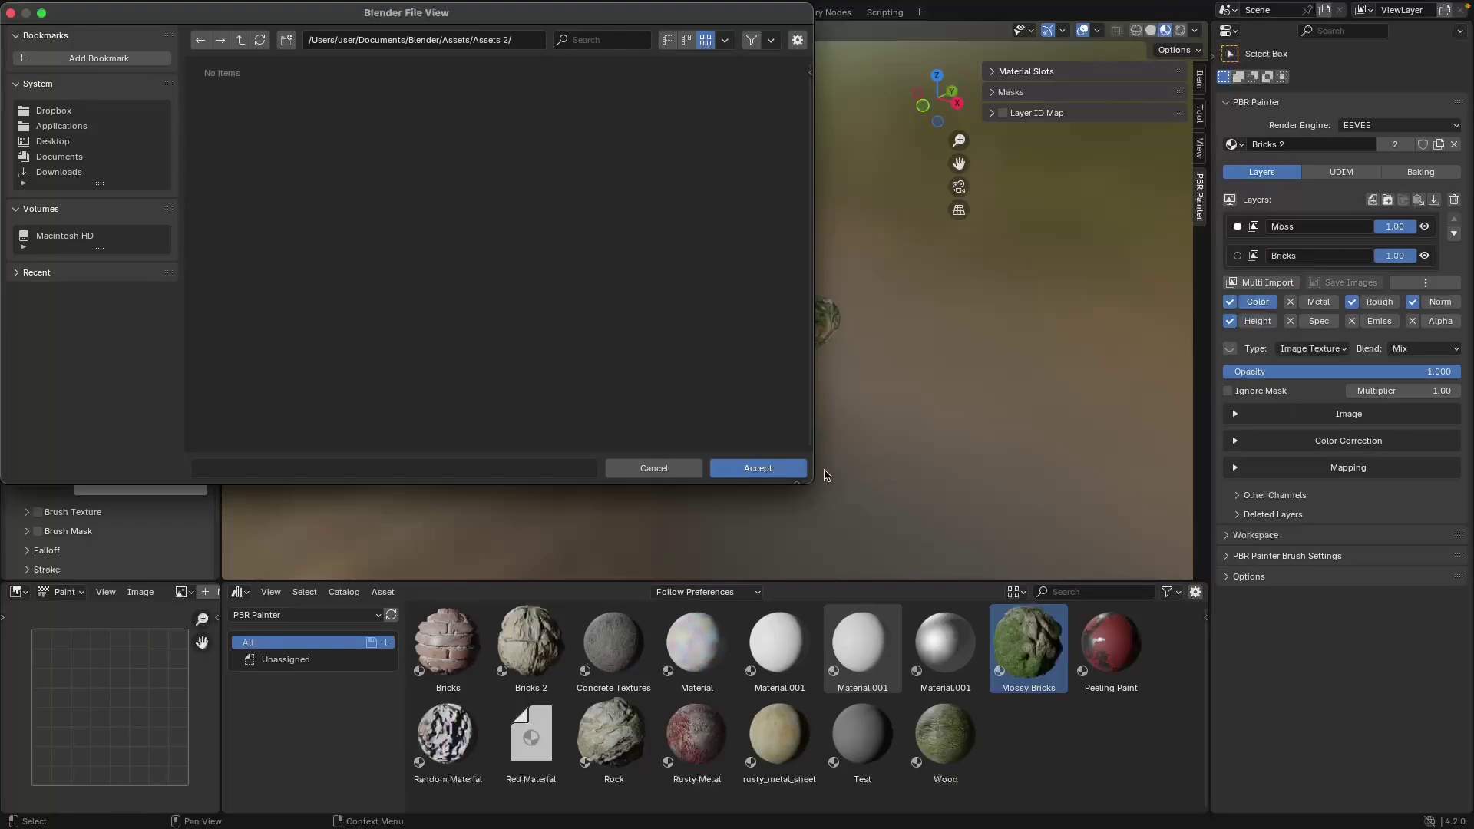
{"action": "left_click", "coordinate": [729, 469]}
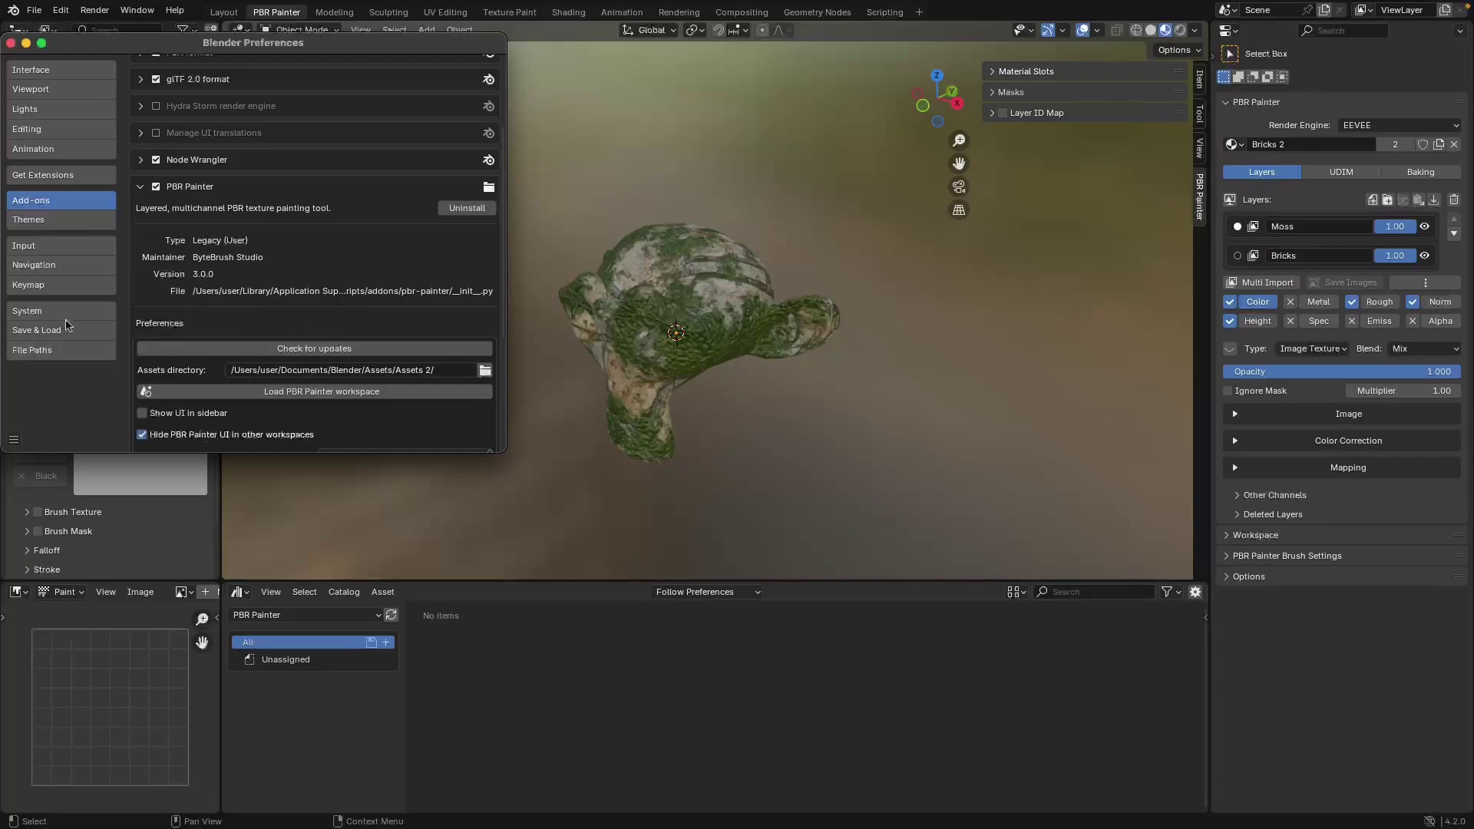
- Check the PBR Painter library's path in the file path preferences and its selection in the asset browser
{"action": "left_click", "coordinate": [67, 351]}
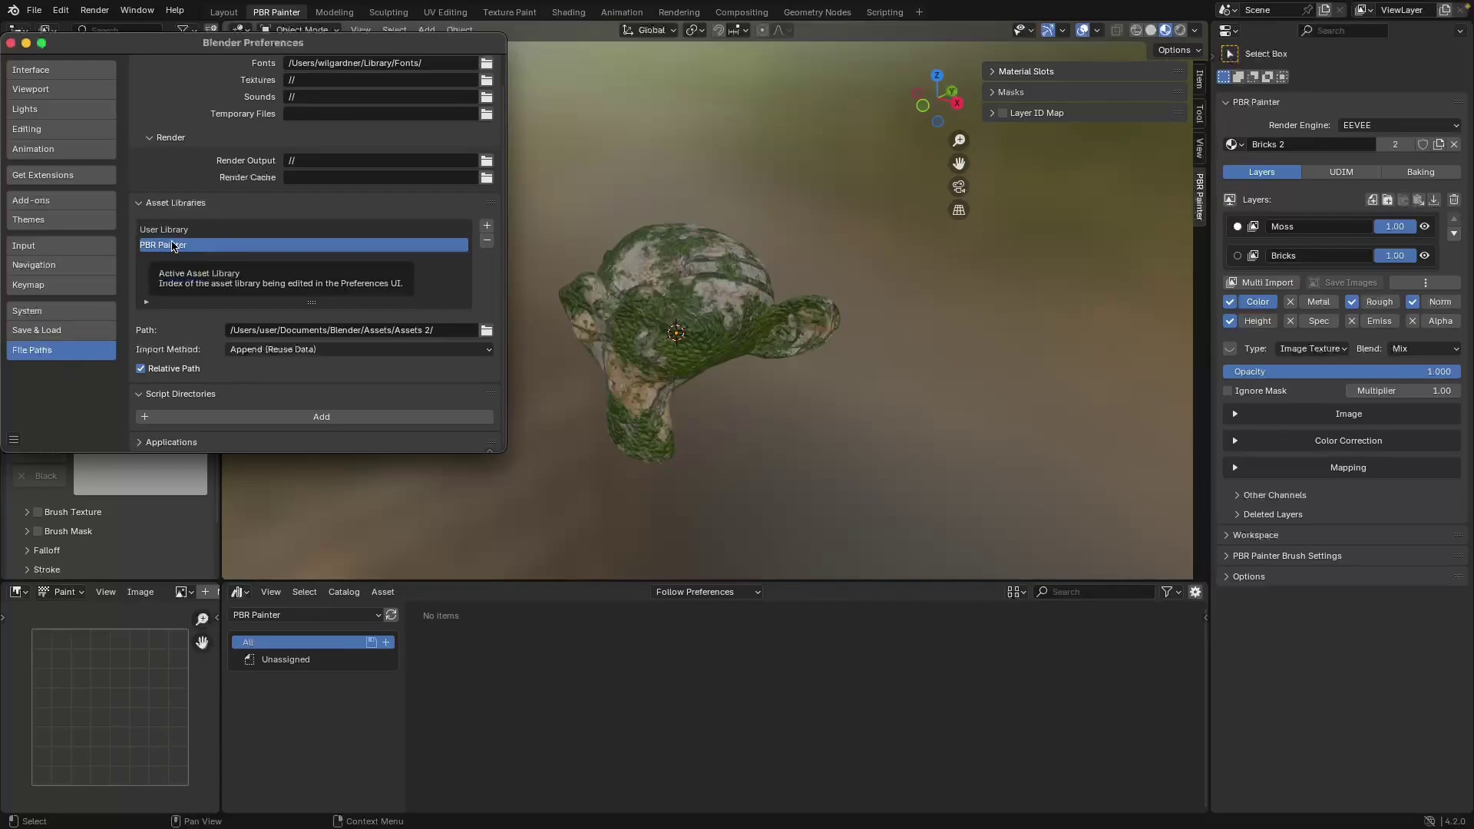
{"action": "left_click", "coordinate": [11, 44]}
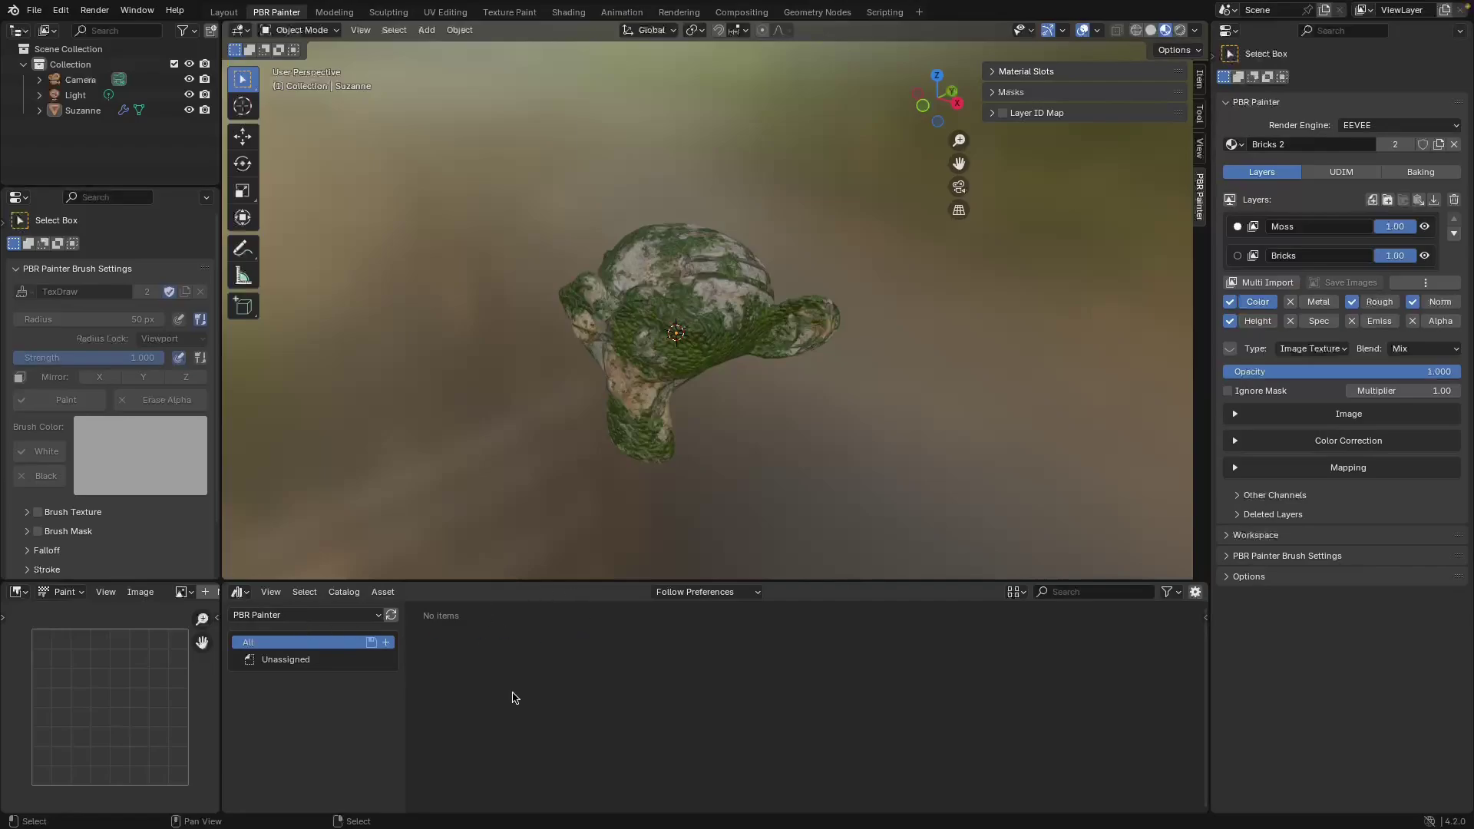
{"action": "left_click", "coordinate": [309, 618]}
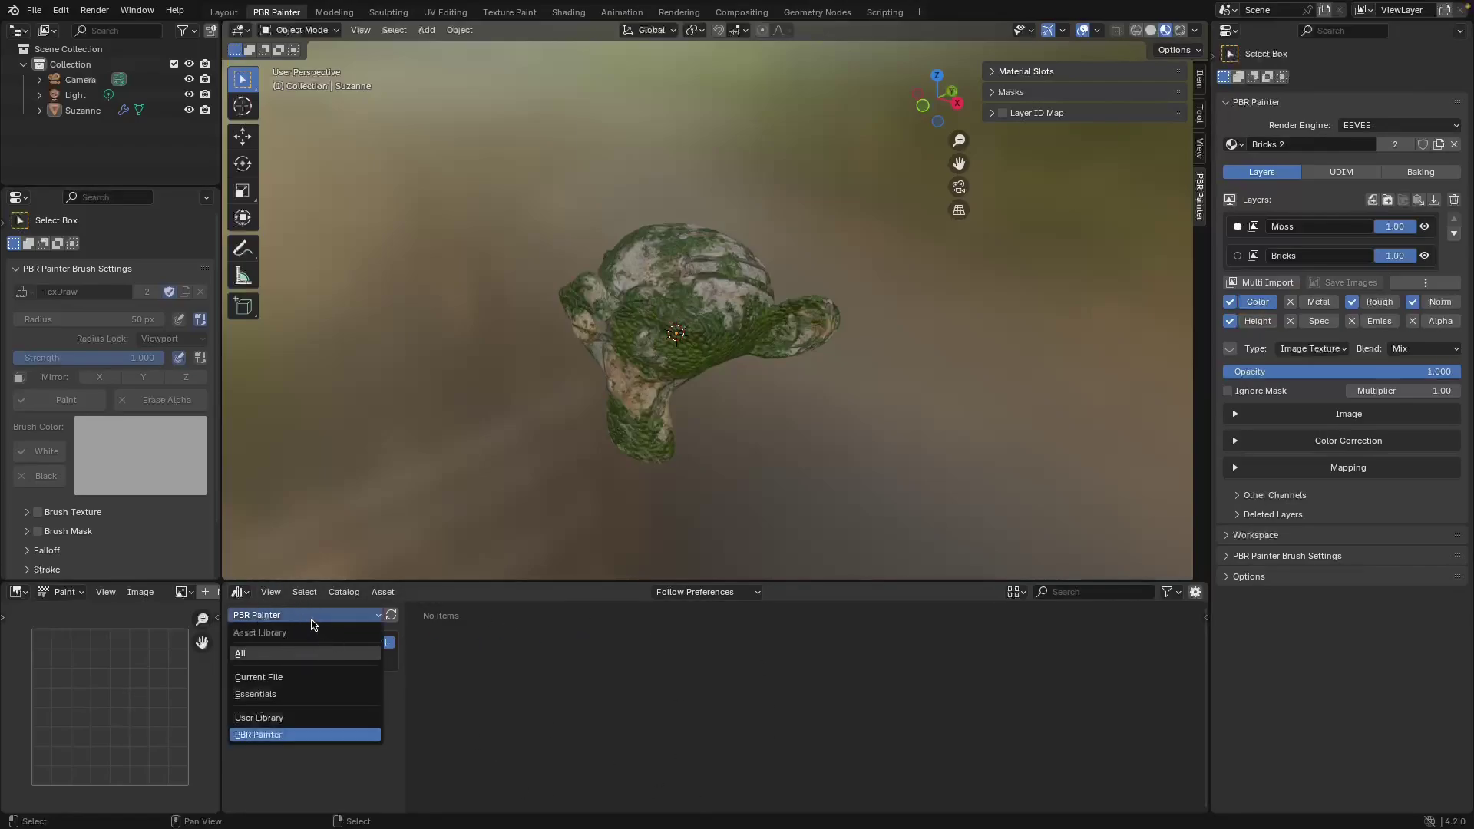
{"action": "left_click", "coordinate": [274, 736]}
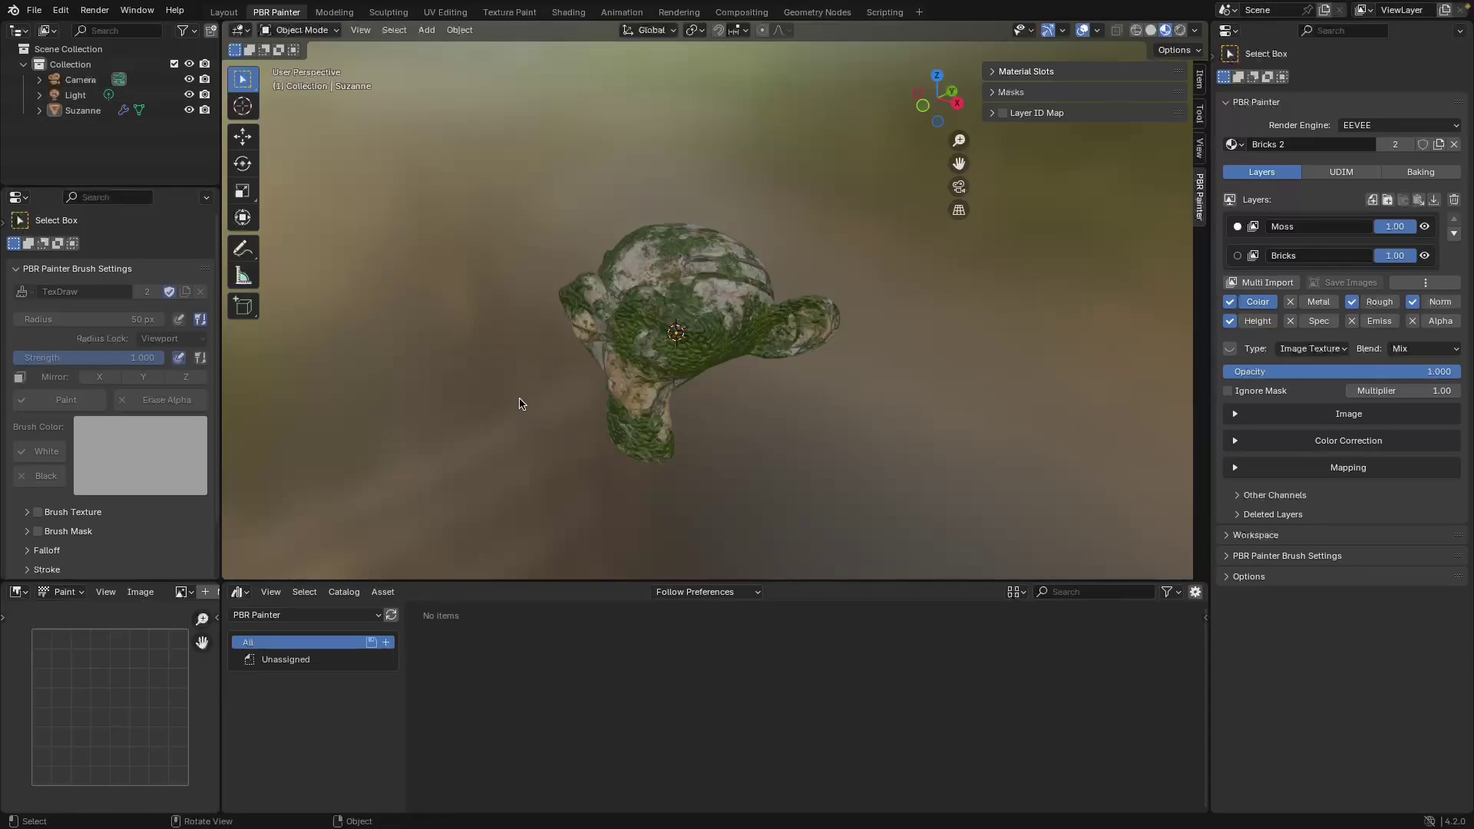
- Start a new General file, discarding the unsaved changes to the current one
{"action": "left_click", "coordinate": [34, 10]}
{"action": "mouse_move", "coordinate": [55, 28]}
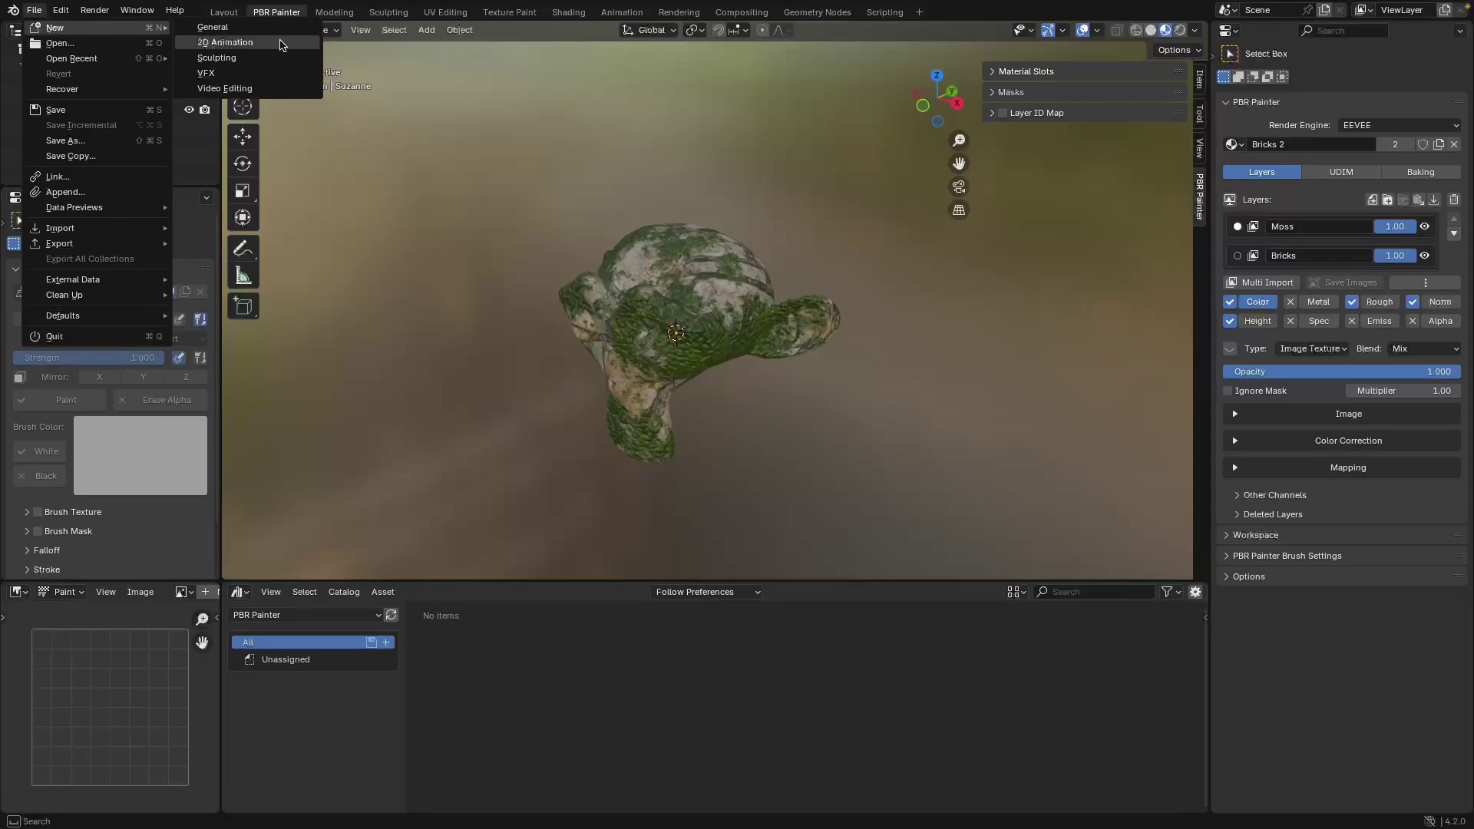
{"action": "left_click", "coordinate": [240, 27]}
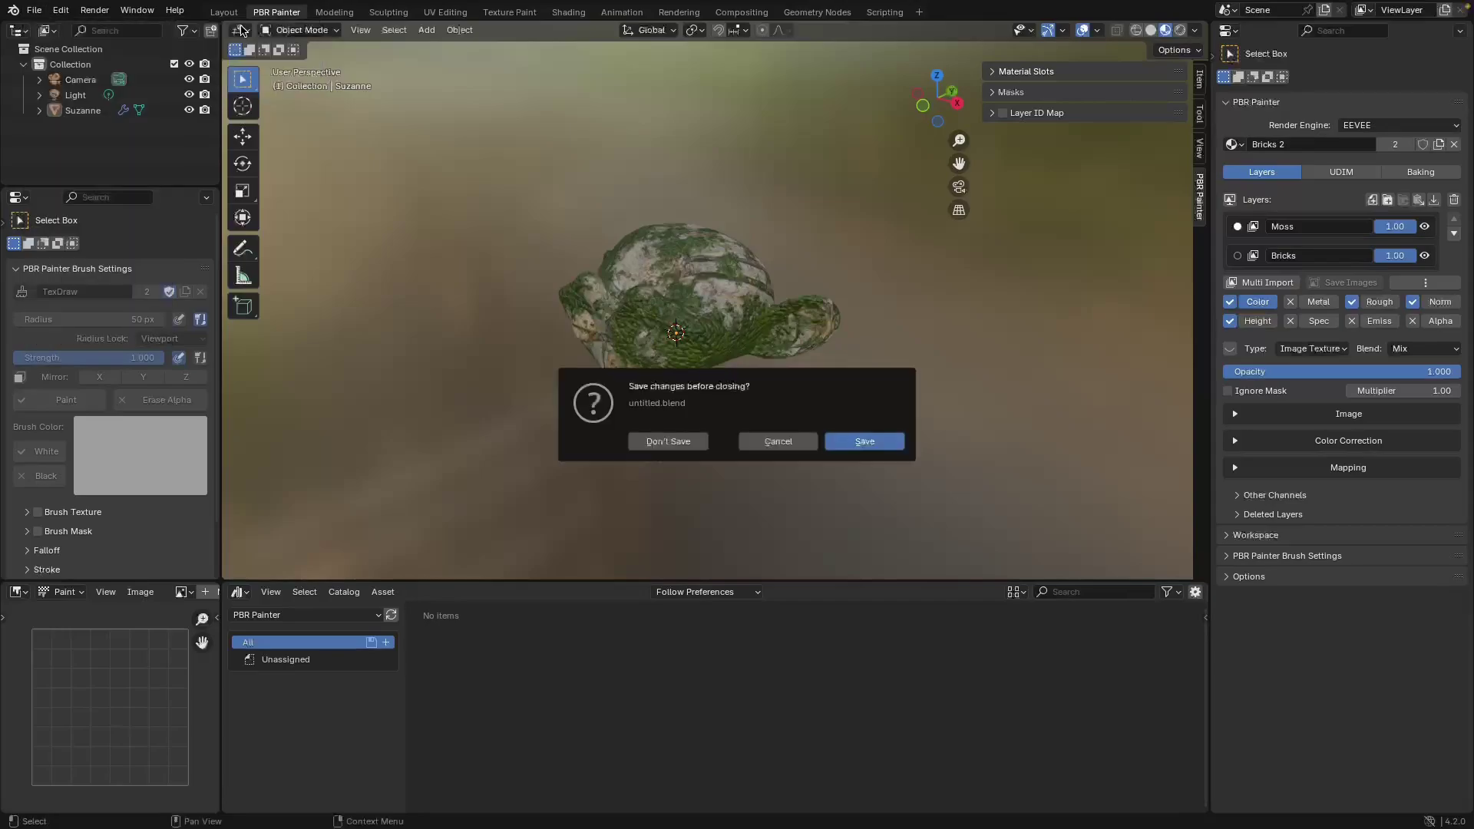
{"action": "left_click", "coordinate": [687, 442]}
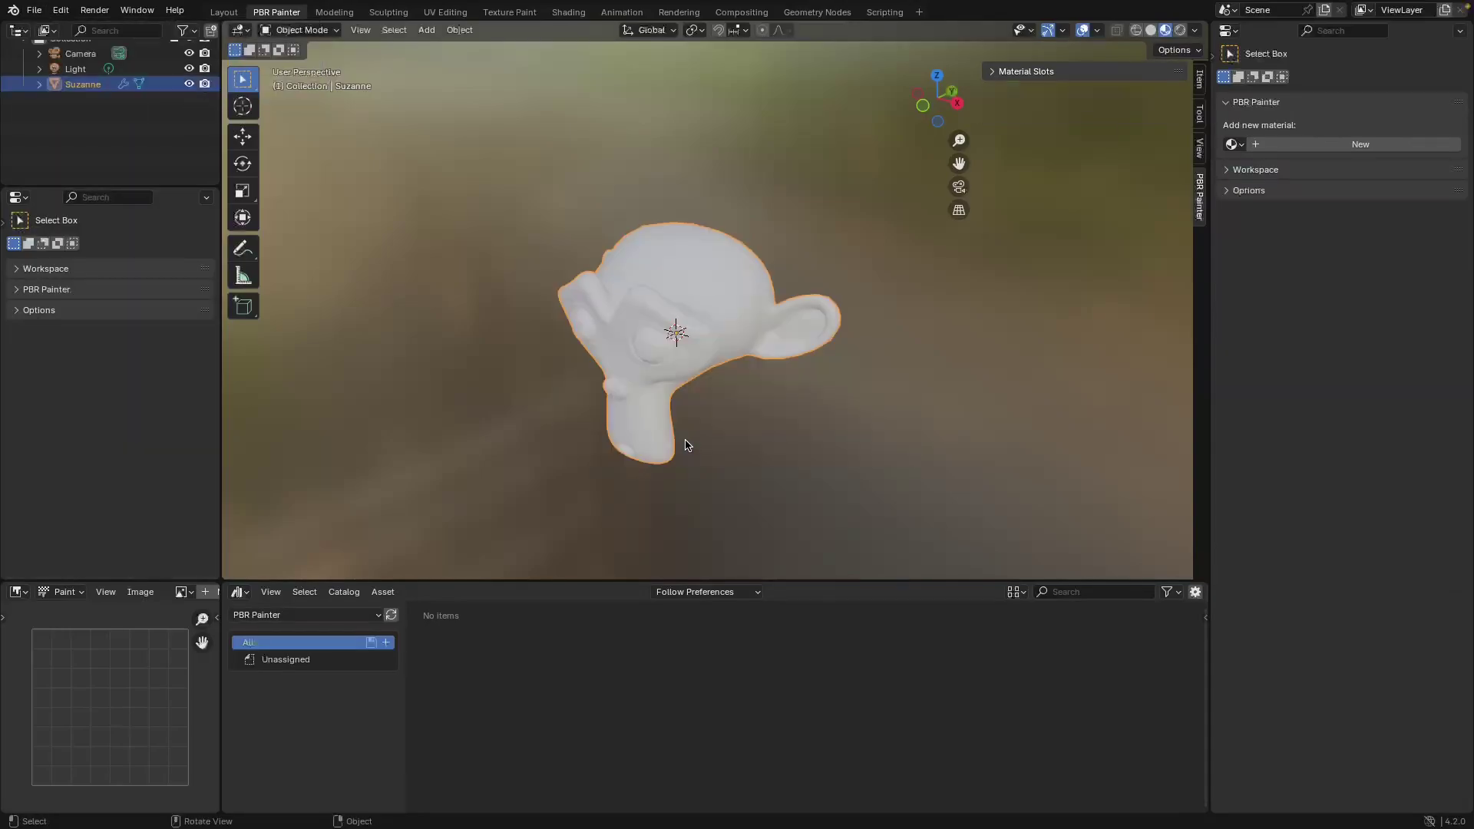
- Save the new file as PBRPainterAssets in the Assets 2 folder
{"action": "left_click", "coordinate": [34, 10]}
{"action": "left_click", "coordinate": [87, 142]}
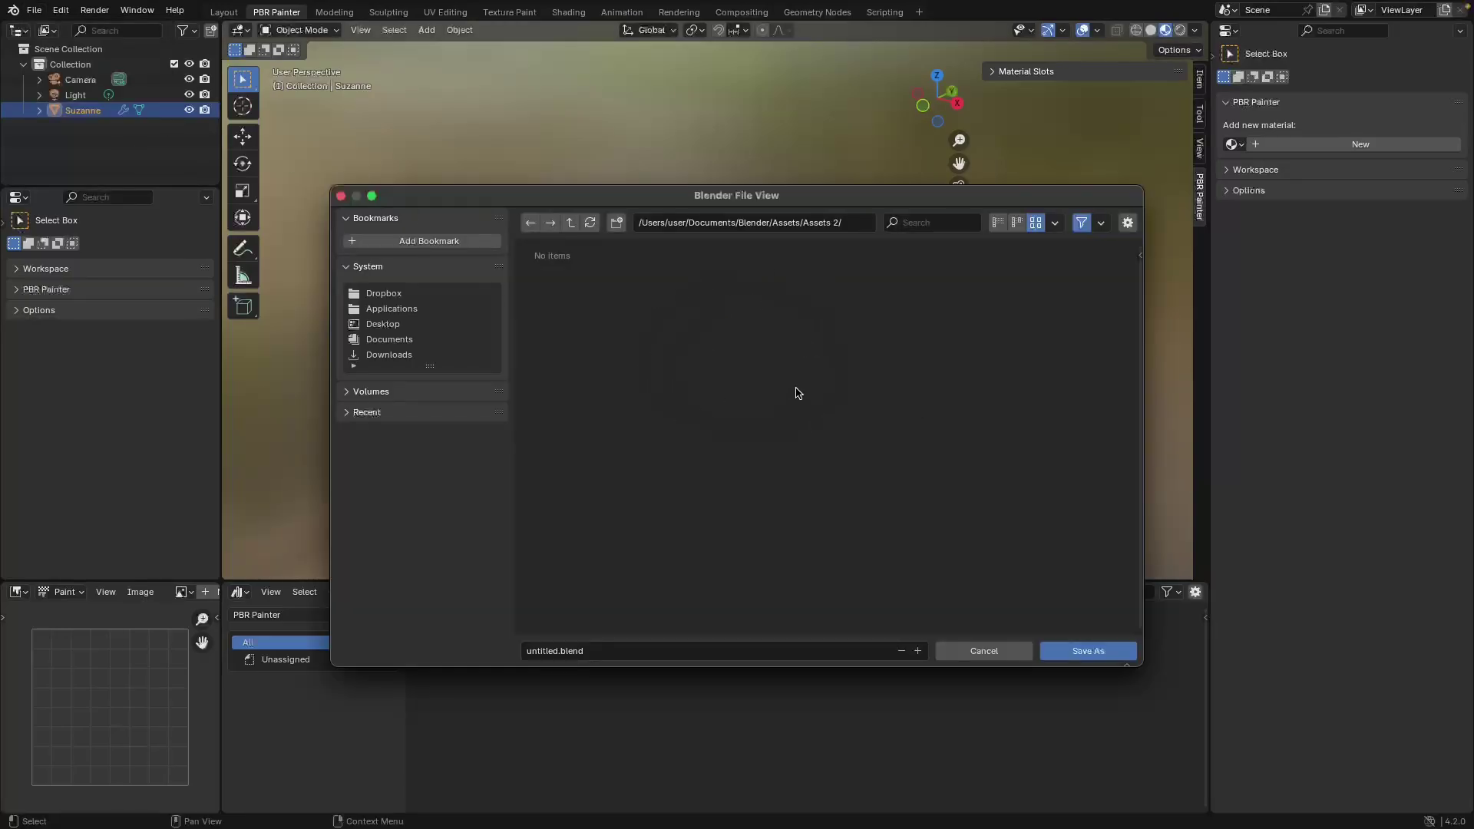
{"action": "left_click", "coordinate": [543, 651]}
{"action": "left_click", "coordinate": [559, 651]}
{"action": "left_click_drag", "start_coordinate": [530, 653], "coordinate": [561, 650]}
{"action": "type", "text": "PBRPainterAssets"}
{"action": "left_click", "coordinate": [1132, 650]}
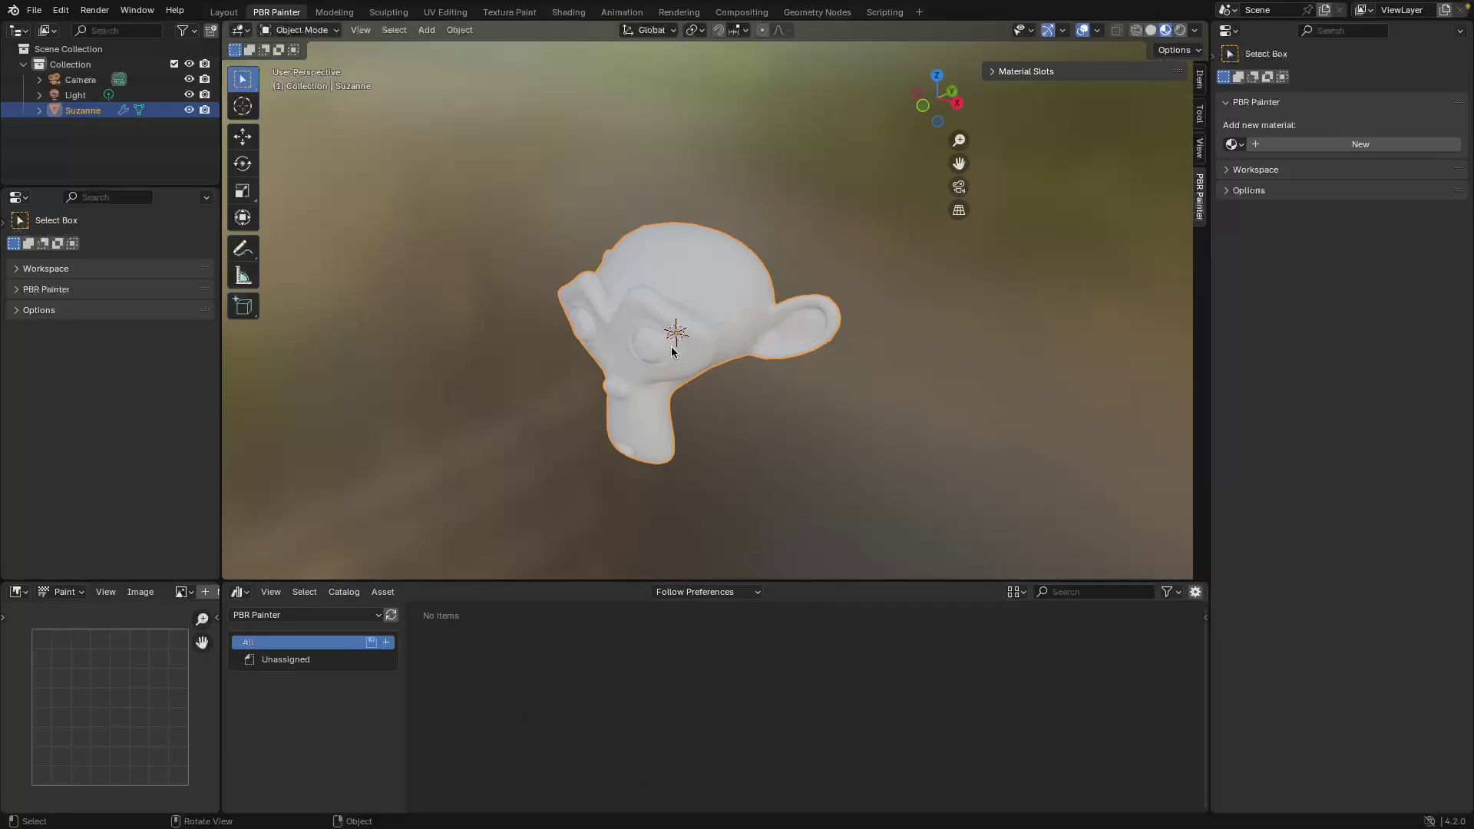
- Create a material on Suzanne with one layer that has a constant red base color and a roughness of about 0.946
{"action": "left_click", "coordinate": [1320, 146]}
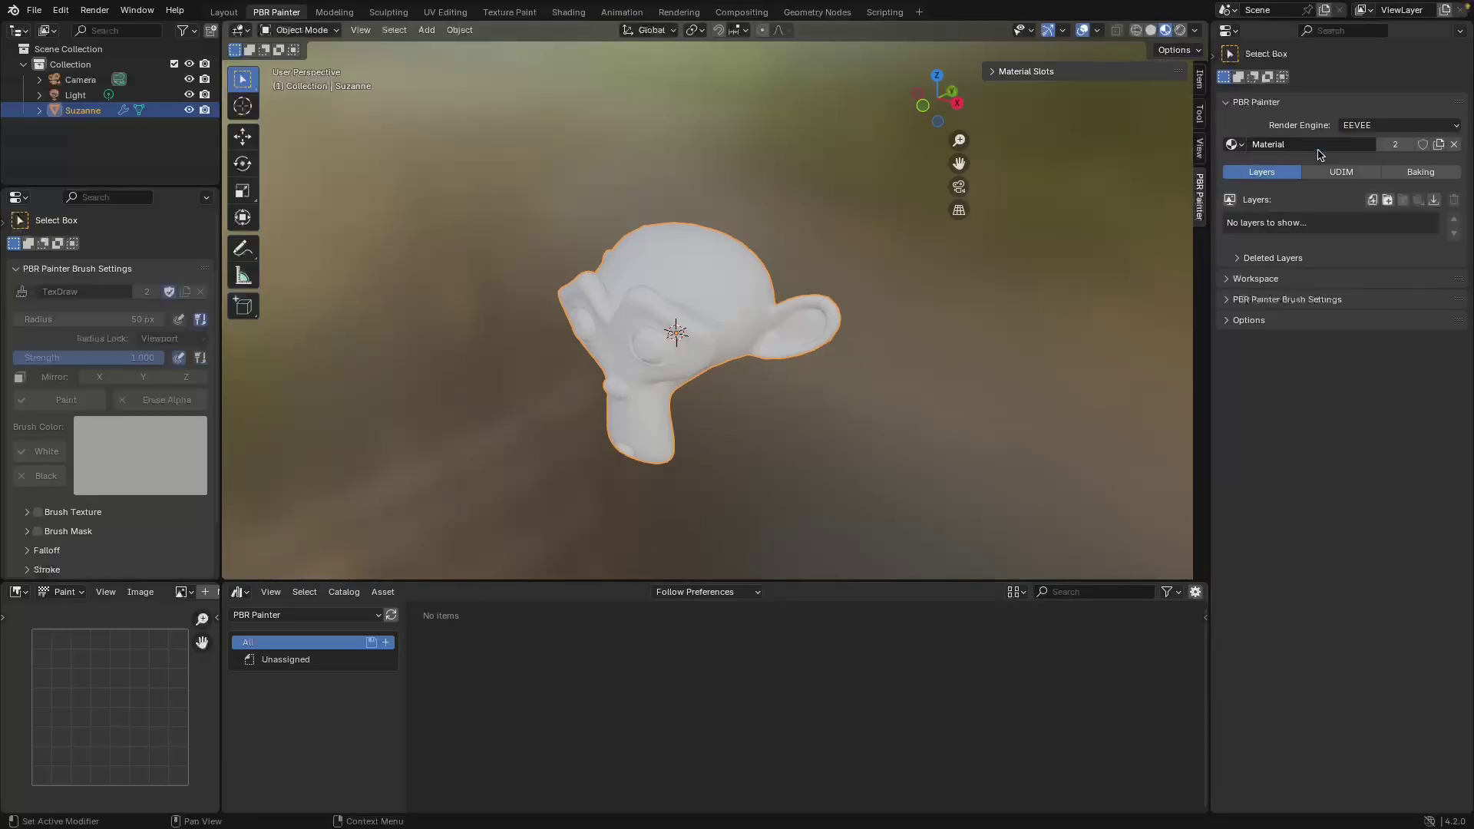
{"action": "left_click", "coordinate": [1388, 199]}
{"action": "left_click", "coordinate": [1334, 272]}
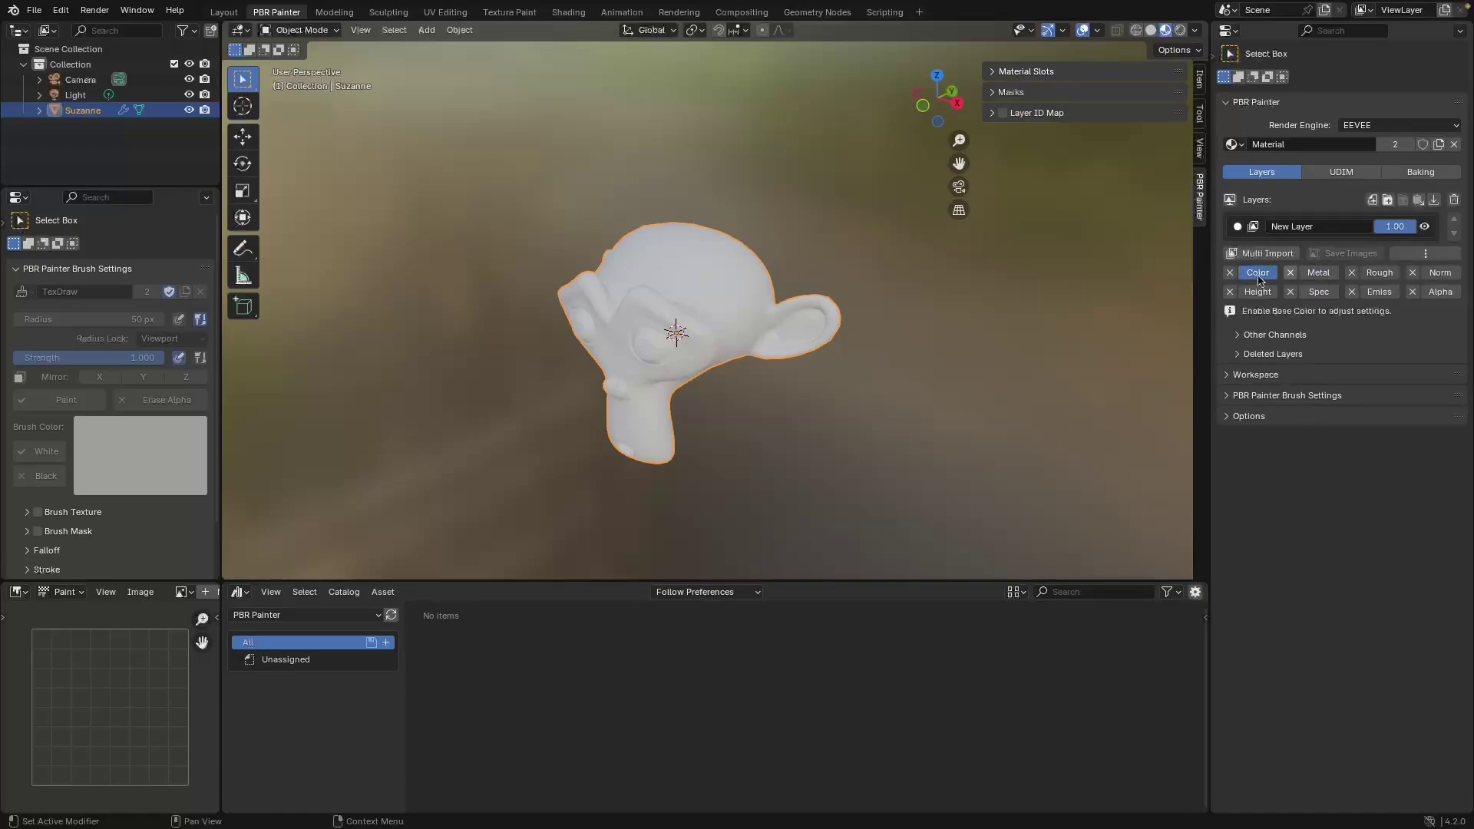
{"action": "left_click", "coordinate": [1374, 339]}
{"action": "left_click", "coordinate": [1367, 202]}
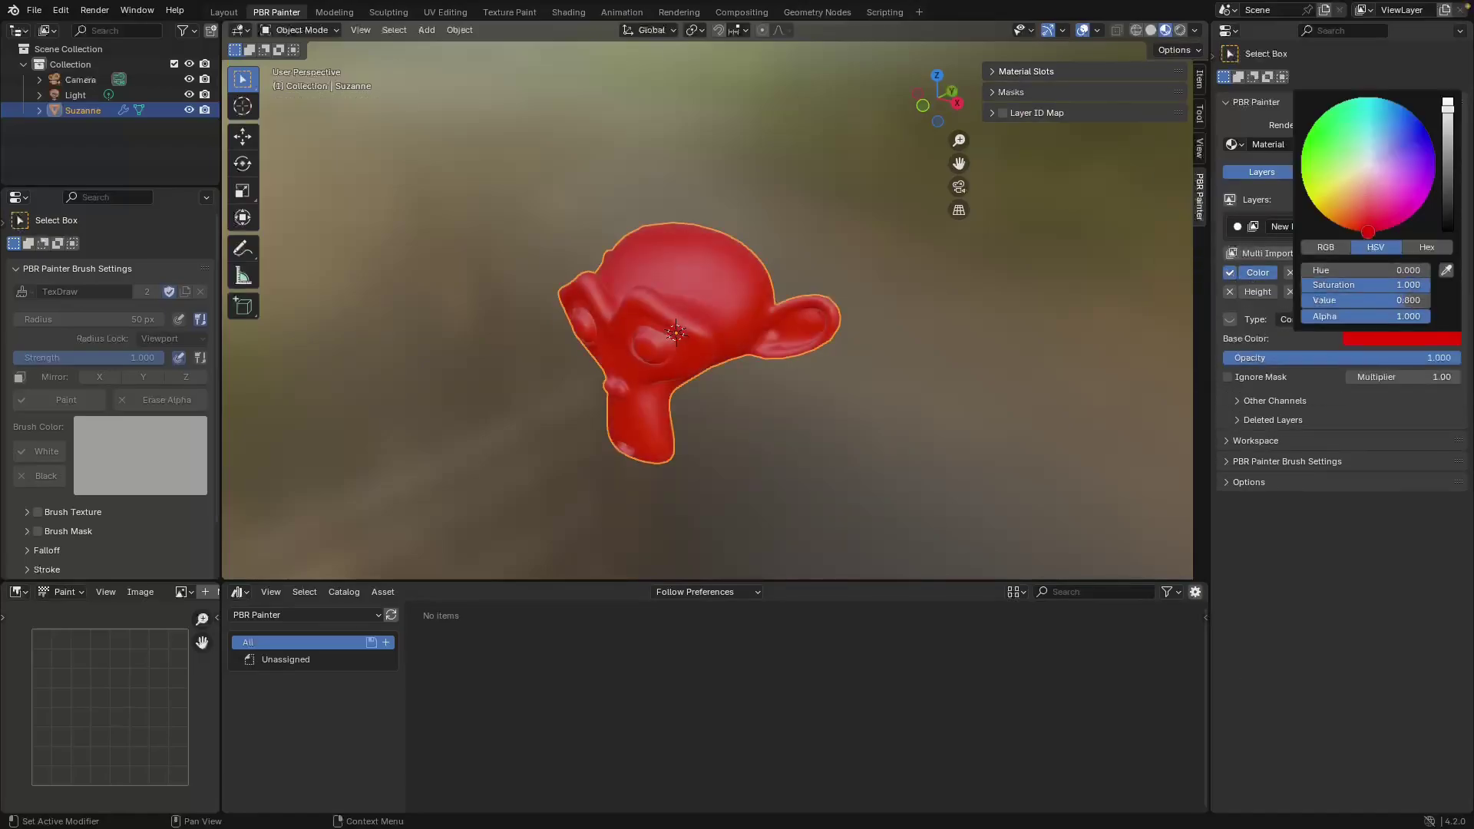
{"action": "left_click", "coordinate": [1379, 274]}
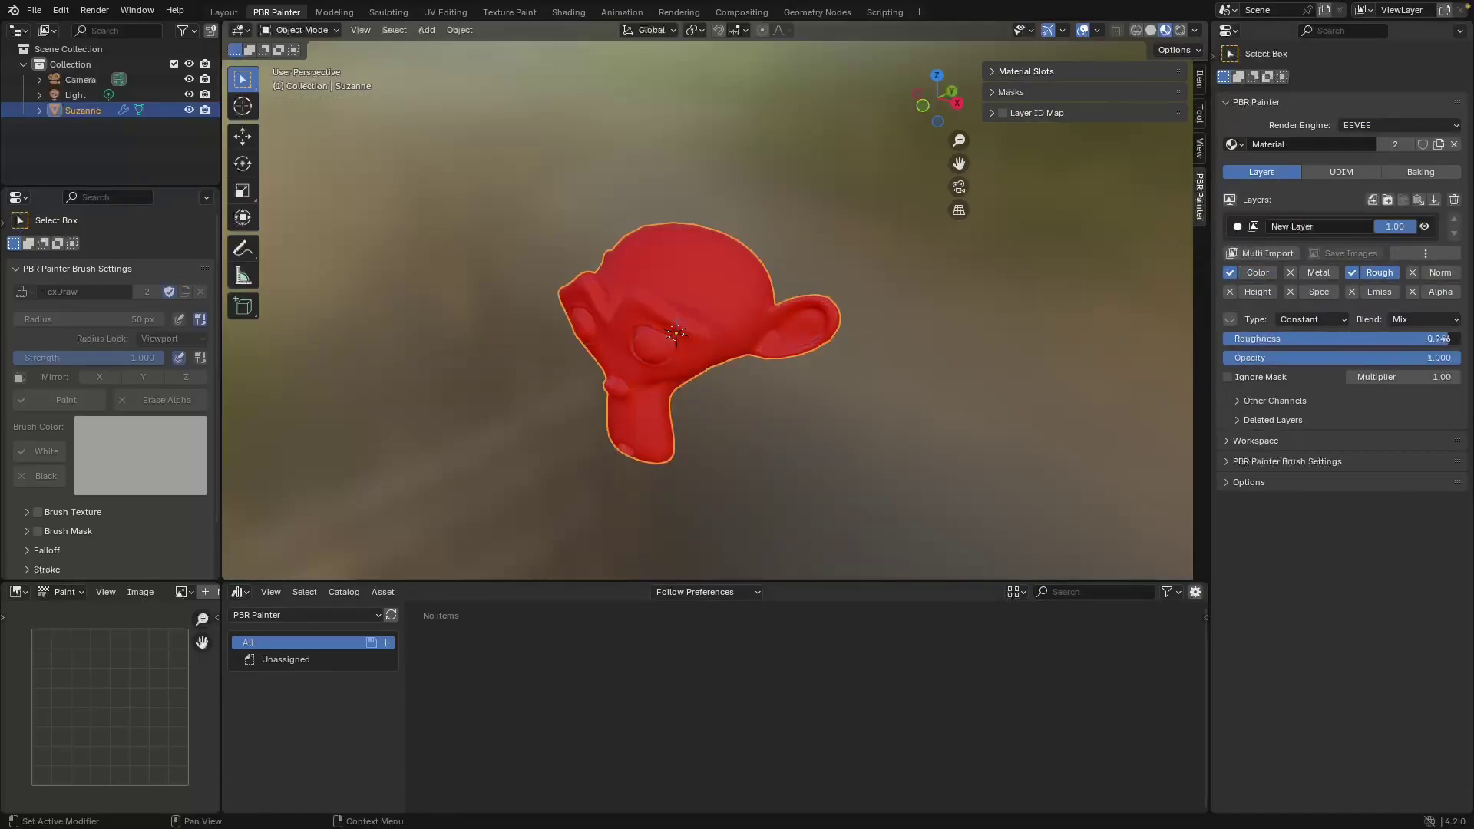
- Enable the layer's normal channel as Procedural and set the procedural bump strength to 0.513
{"action": "left_click", "coordinate": [1440, 277]}
{"action": "left_click", "coordinate": [1311, 319]}
{"action": "left_click", "coordinate": [1309, 371]}
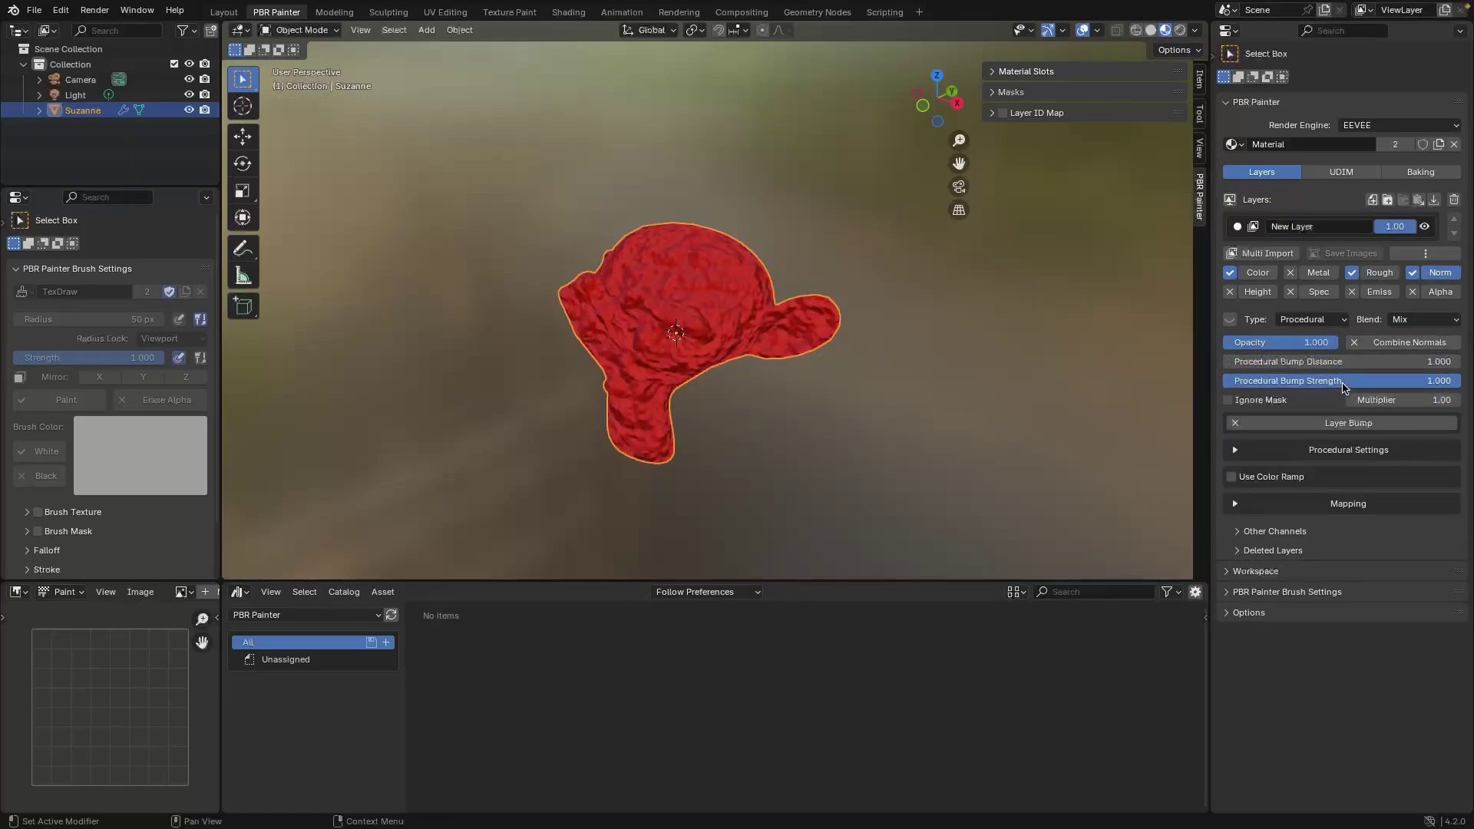
{"action": "left_click_drag", "start_coordinate": [1374, 382], "coordinate": [1258, 382]}
{"action": "middle_click_drag", "start_coordinate": [721, 276], "coordinate": [749, 270]}
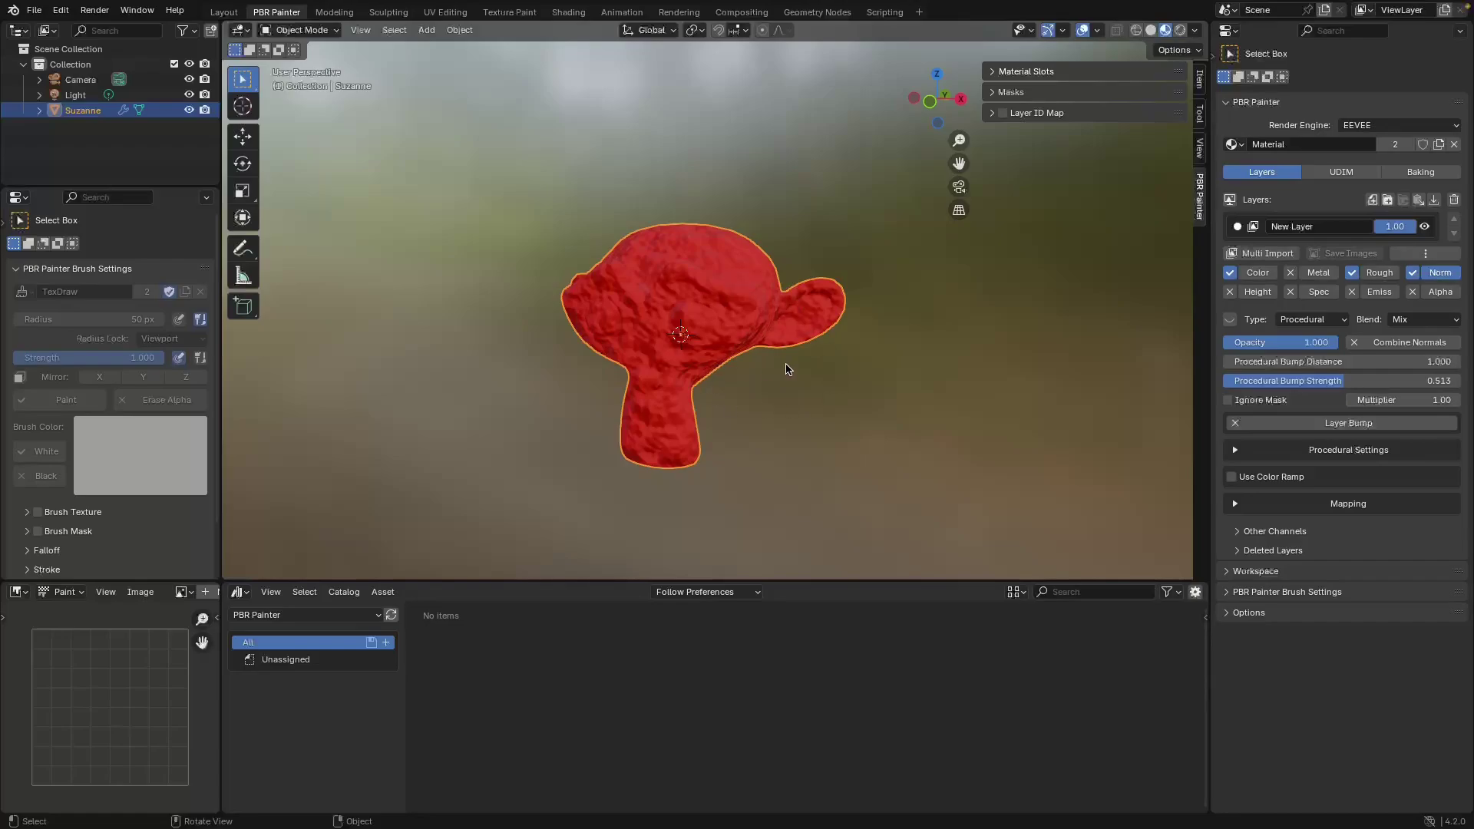
- Rename the material to Example Material and mark it as an asset
{"action": "type", "text": "Example Material"}
{"action": "key", "text": "Return"}
{"action": "right_click", "coordinate": [1262, 146]}
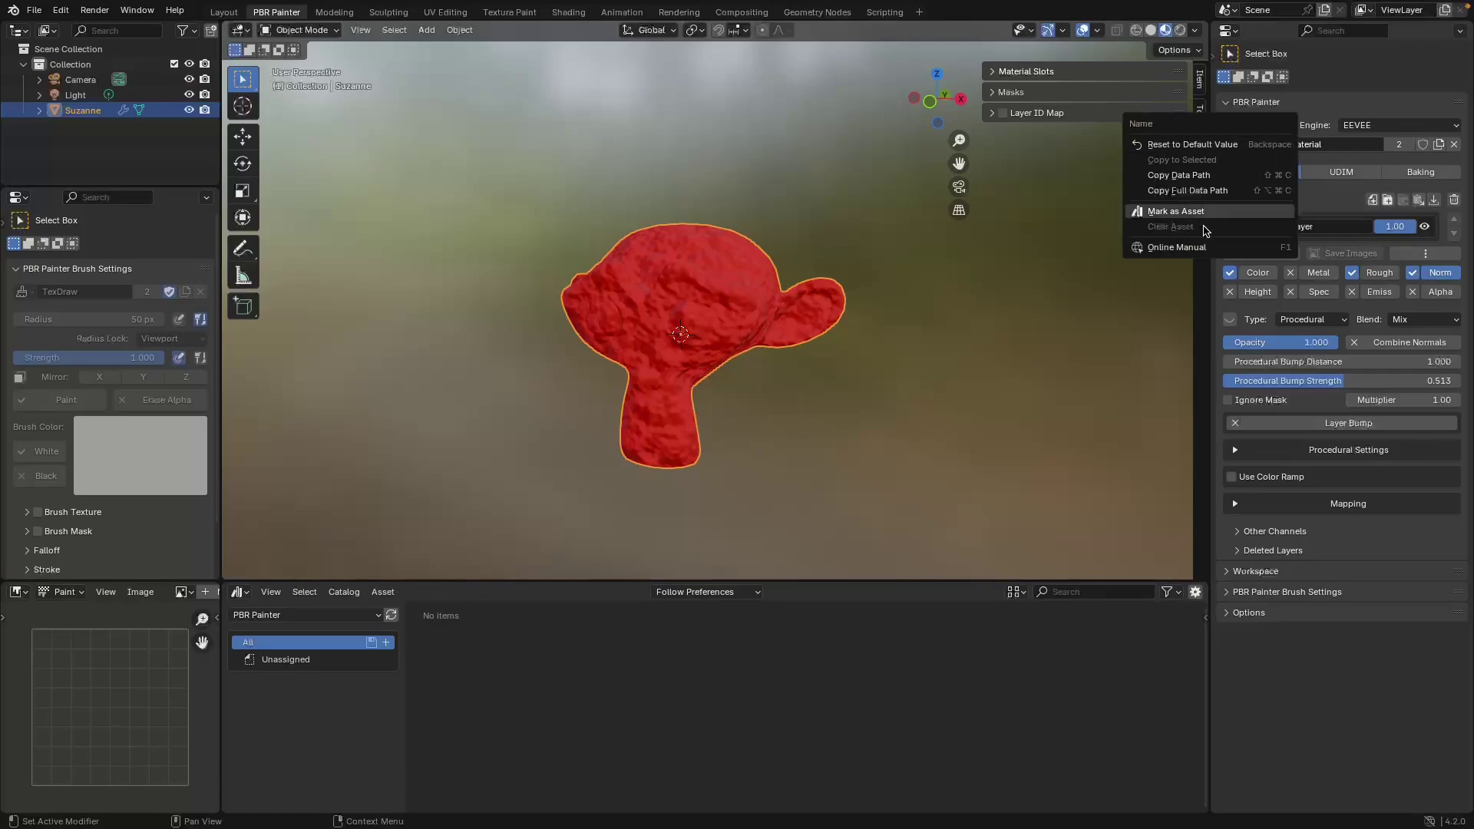
{"action": "left_click", "coordinate": [1179, 212]}
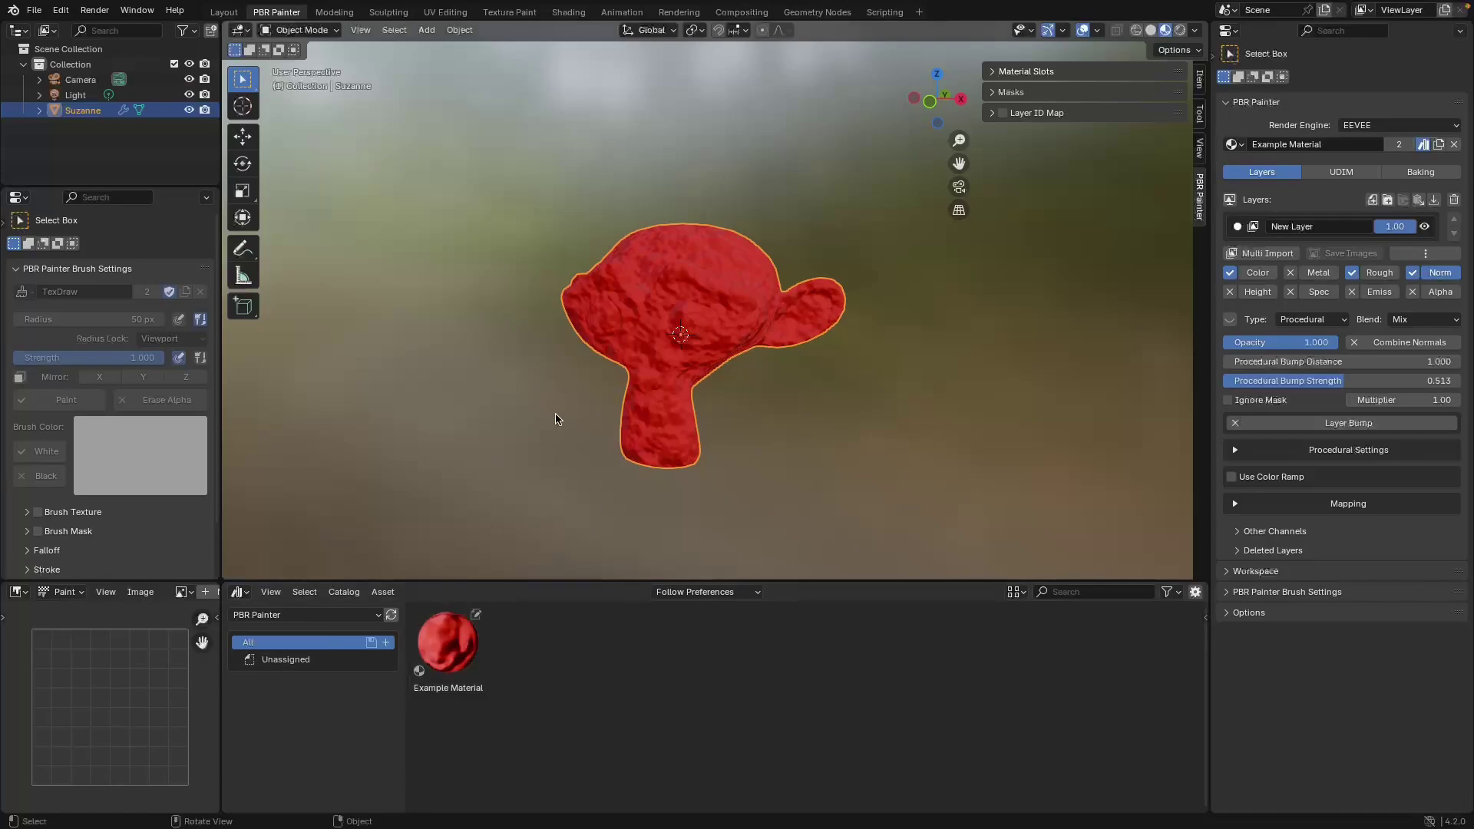
- Save the asset file and start a new General file
{"action": "key", "text": "ctrl+s"}
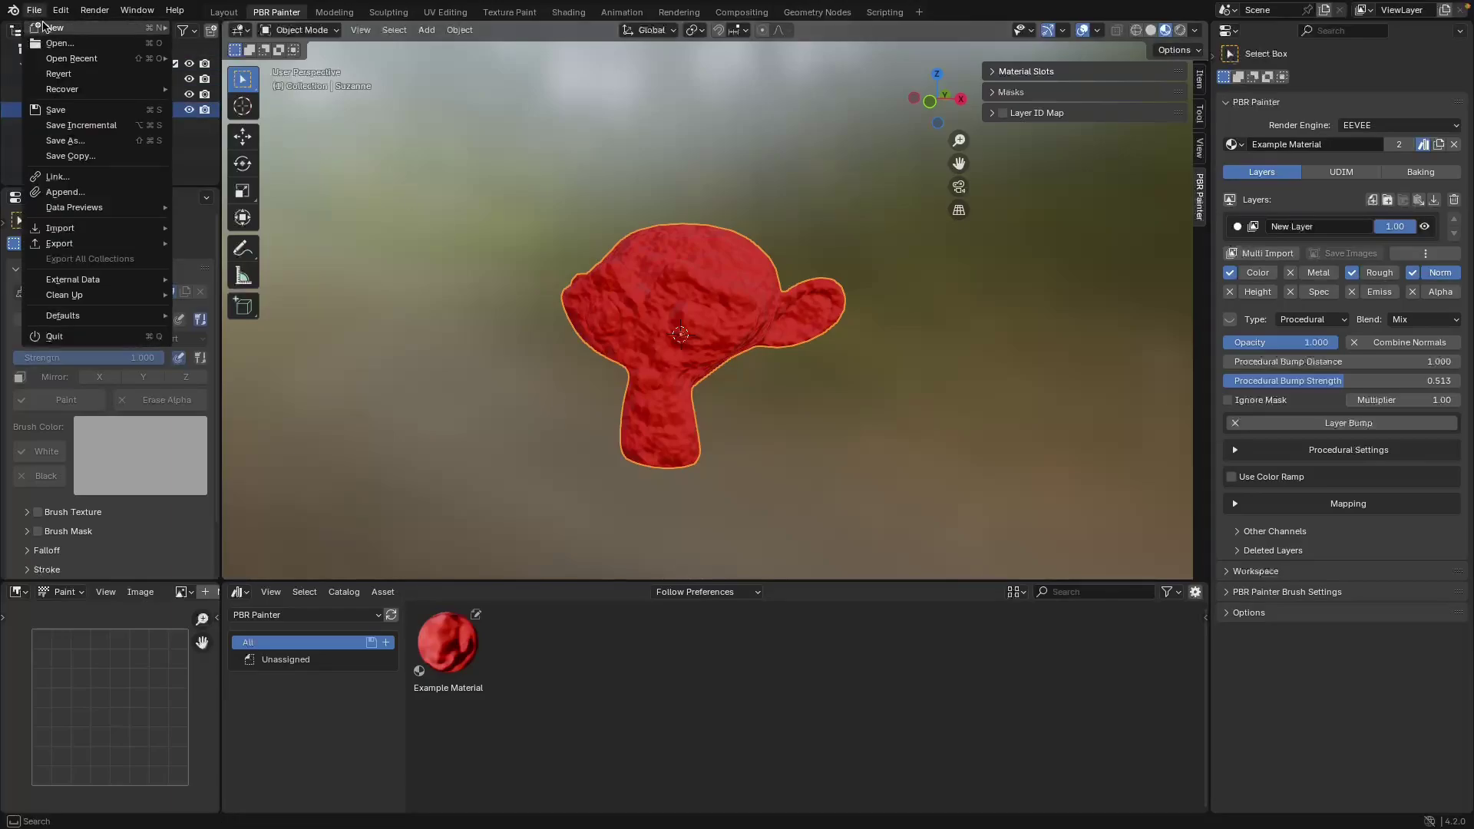
{"action": "mouse_move", "coordinate": [72, 59]}
{"action": "left_click", "coordinate": [230, 28]}
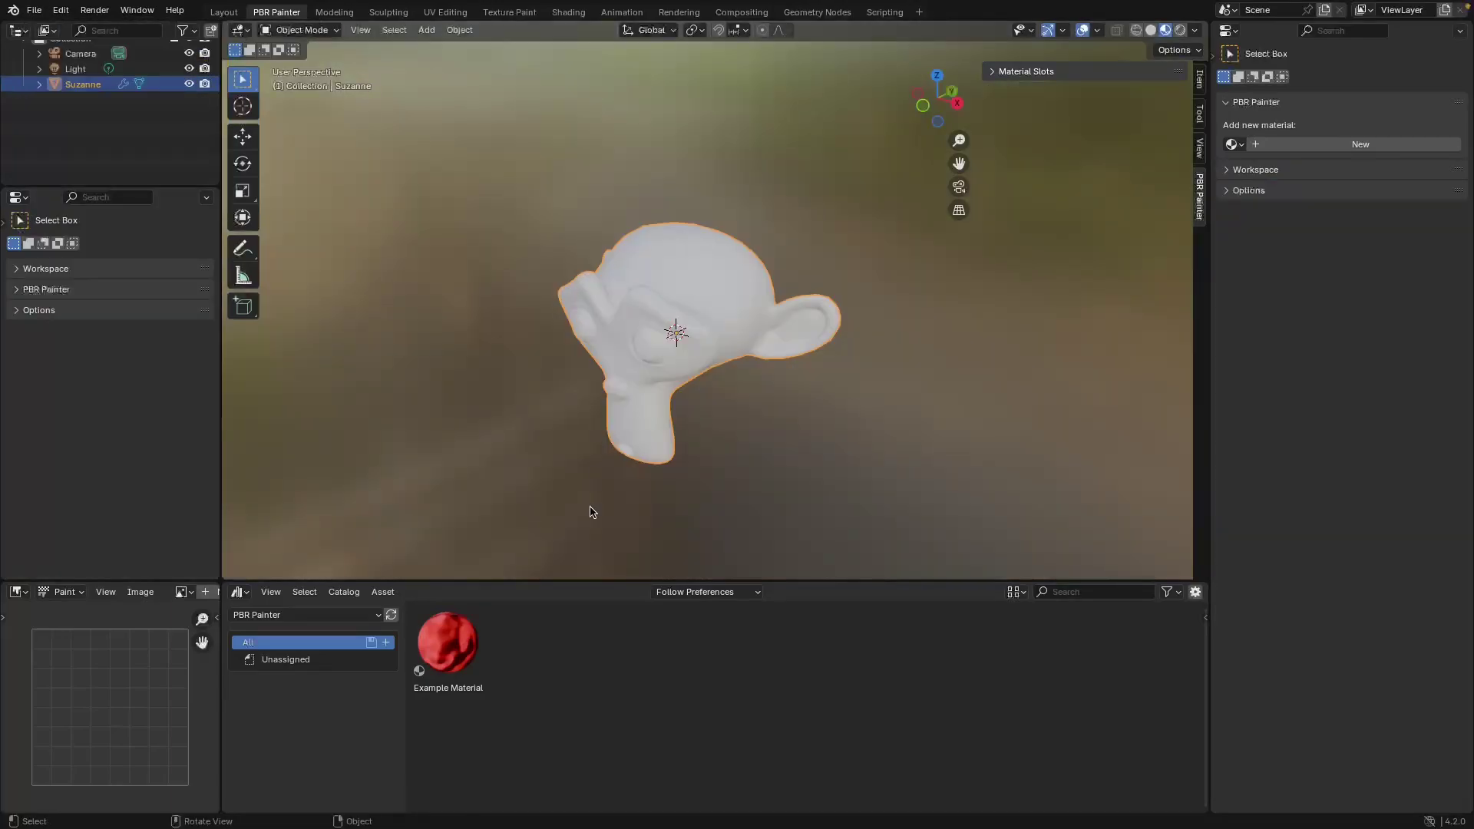
- Give Suzanne a new material and import Example Material's New Layer into it using the Layers method
{"action": "left_click", "coordinate": [464, 643]}
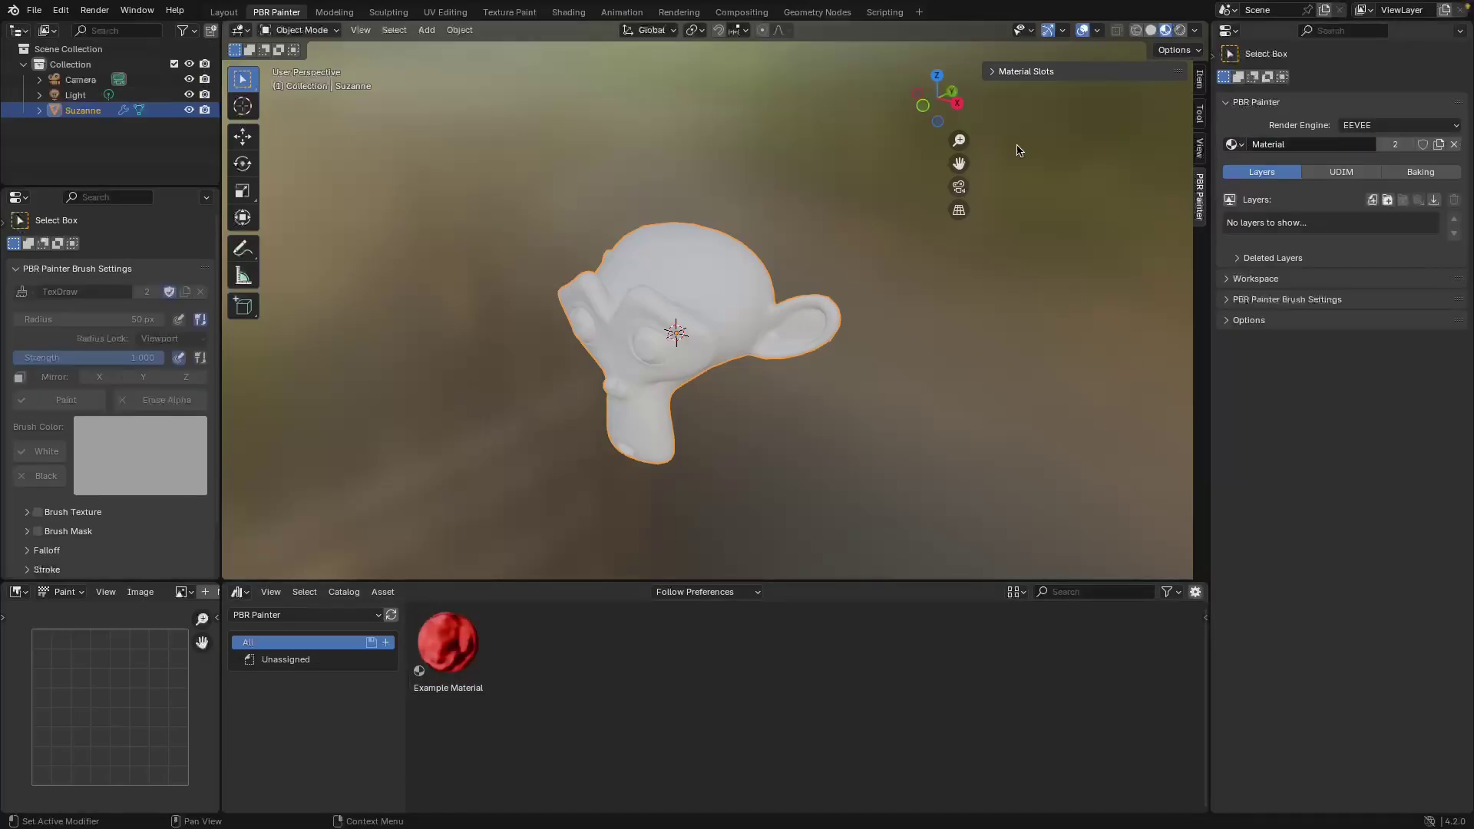
{"action": "right_click", "coordinate": [468, 647]}
{"action": "mouse_move", "coordinate": [472, 652]}
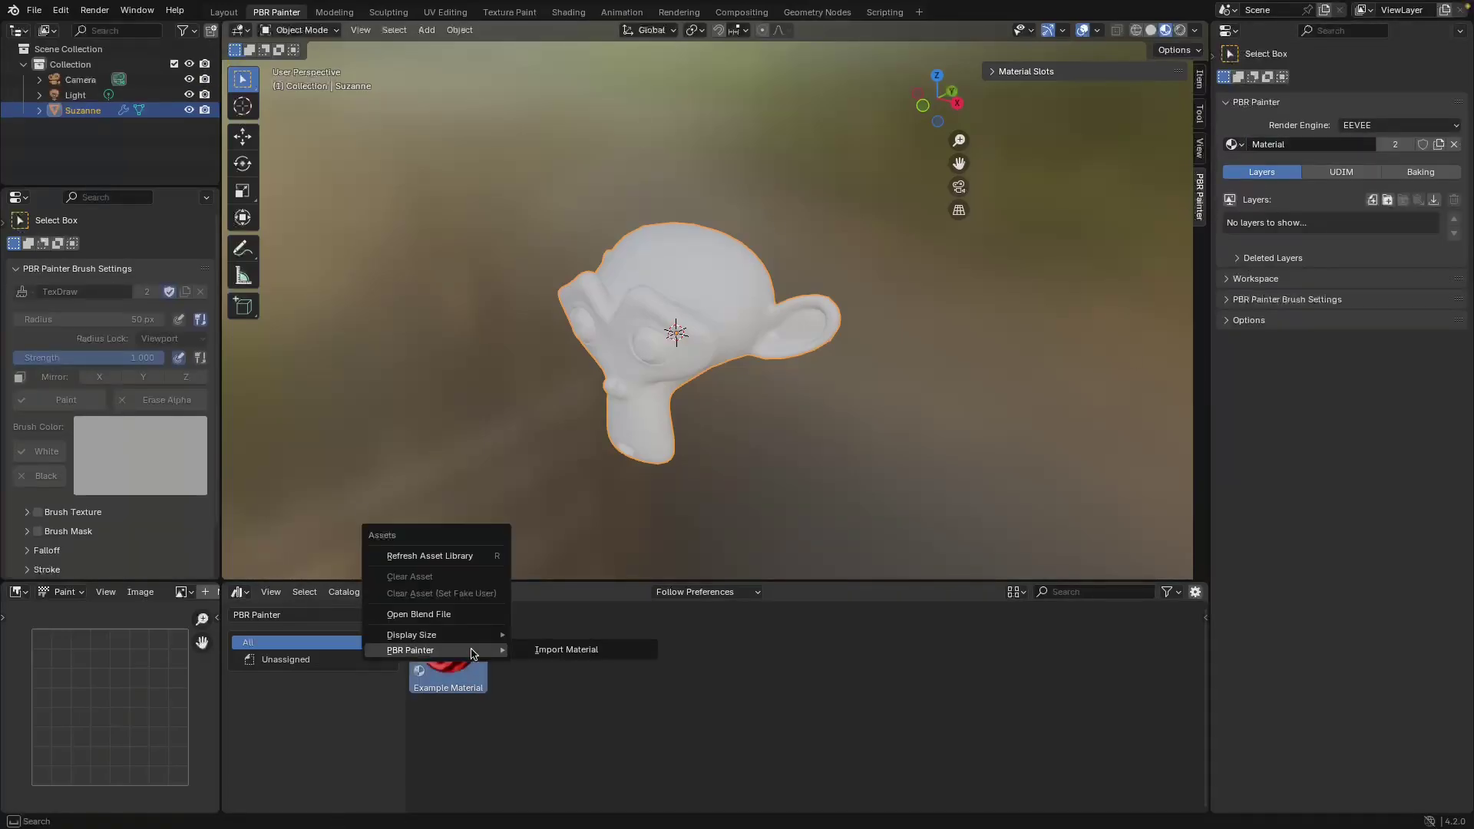
{"action": "left_click", "coordinate": [568, 649]}
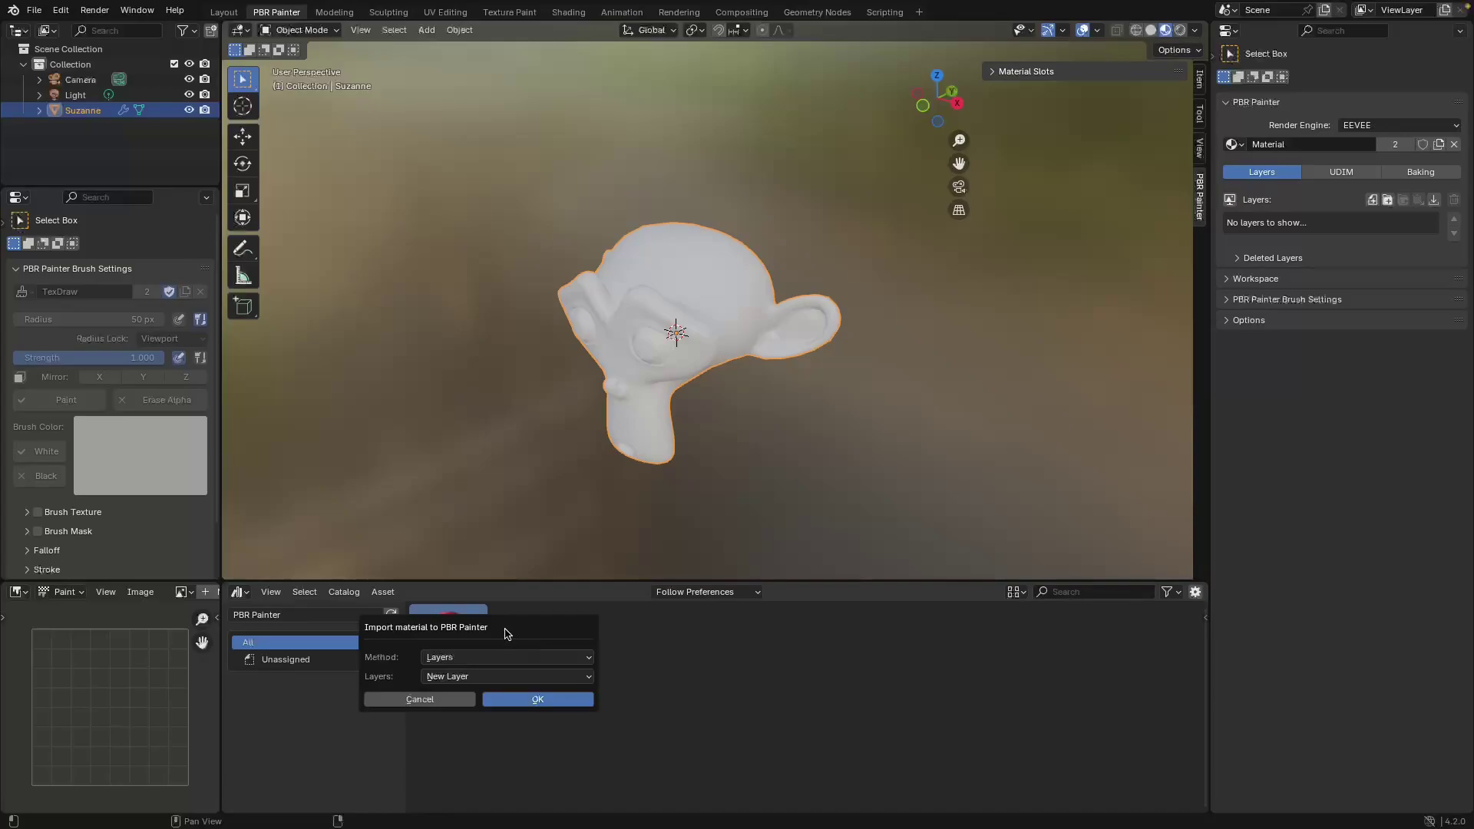
{"action": "left_click", "coordinate": [552, 699]}
{"action": "middle_click_drag", "start_coordinate": [753, 457], "coordinate": [785, 425]}
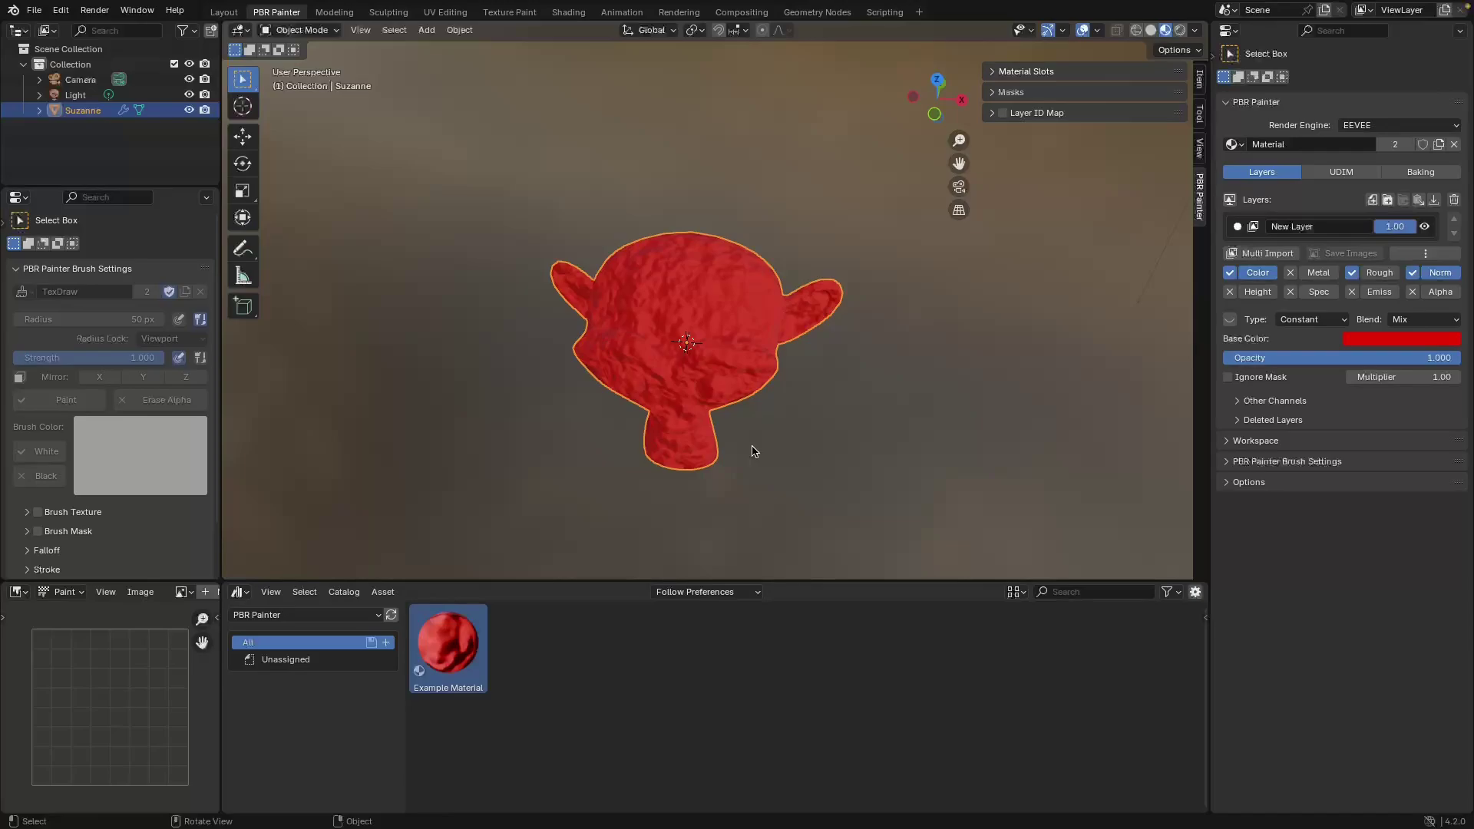
{"action": "middle_click_drag", "start_coordinate": [752, 450], "coordinate": [777, 432]}
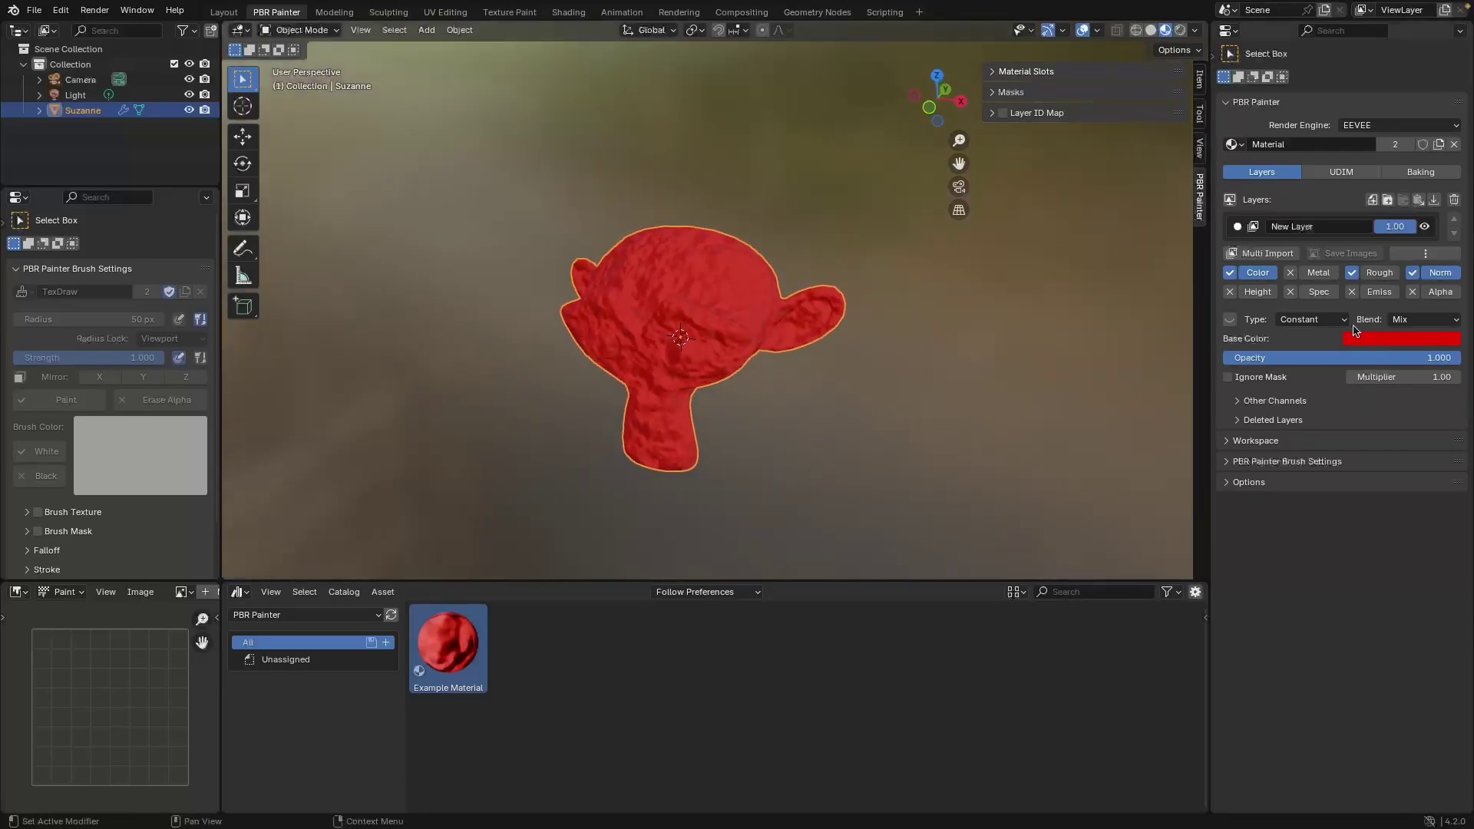